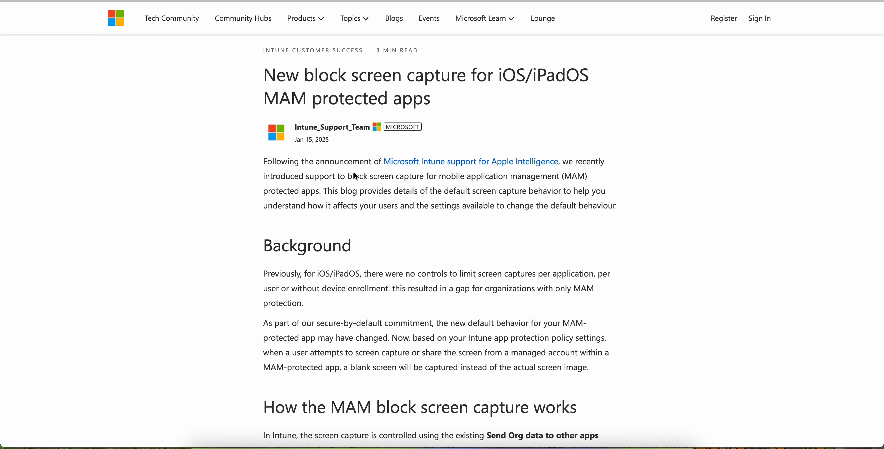
Step: Examine the article's introduction and Background section on the new default screen capture behavior for iOS/iPadOS MAM protected apps
left_click_drag(602, 178, 347, 178)
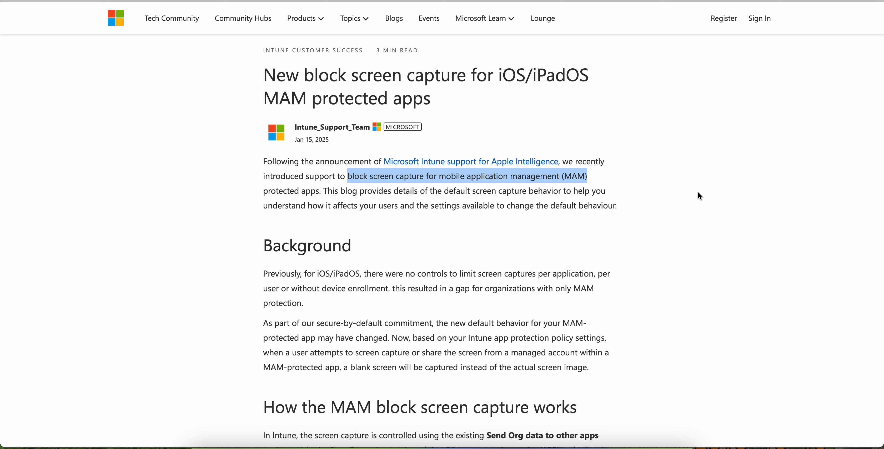
scroll(700, 197, "down", 2)
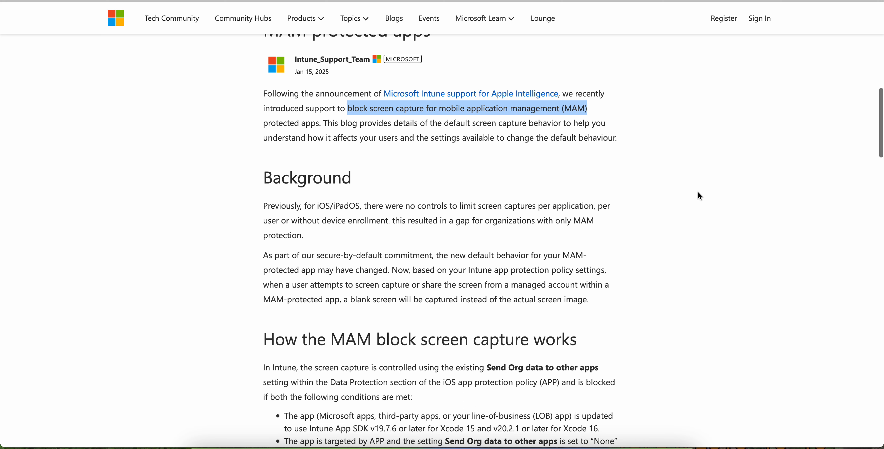
scroll(700, 196, "down", 1)
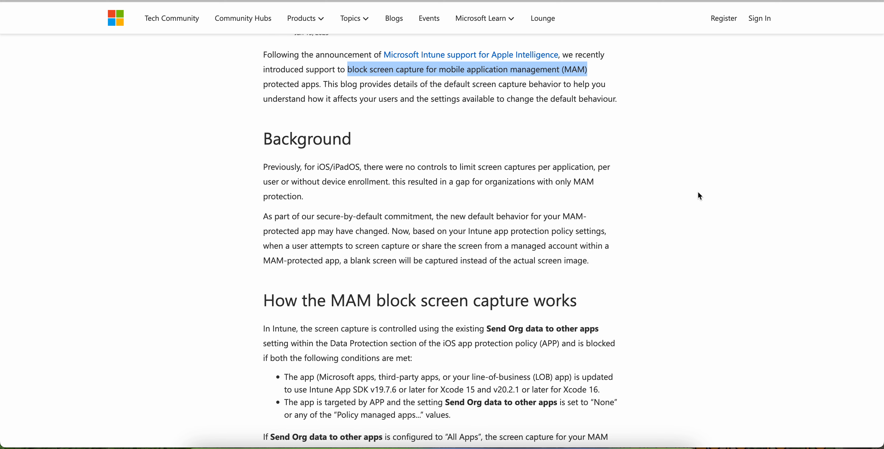
left_click(700, 196)
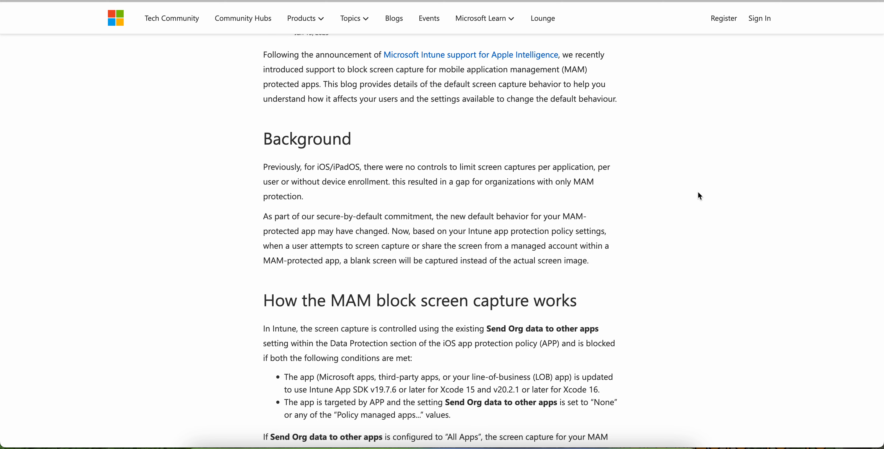
scroll(700, 196, "down", 3)
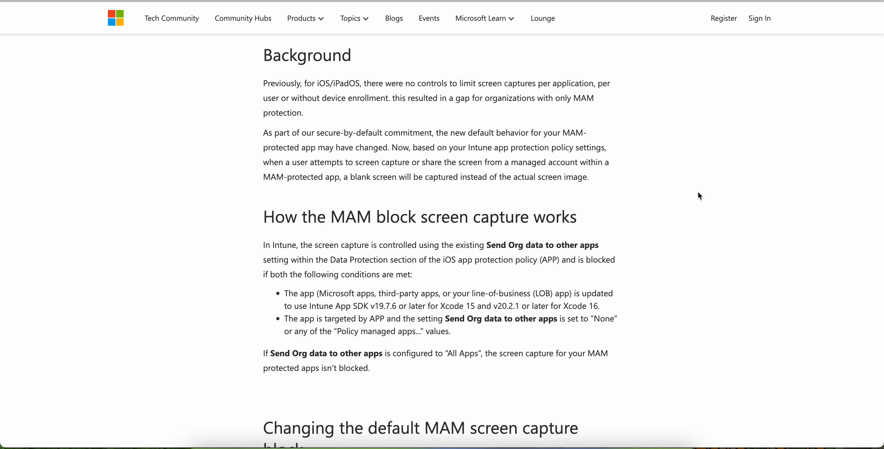
left_click_drag(457, 83, 582, 83)
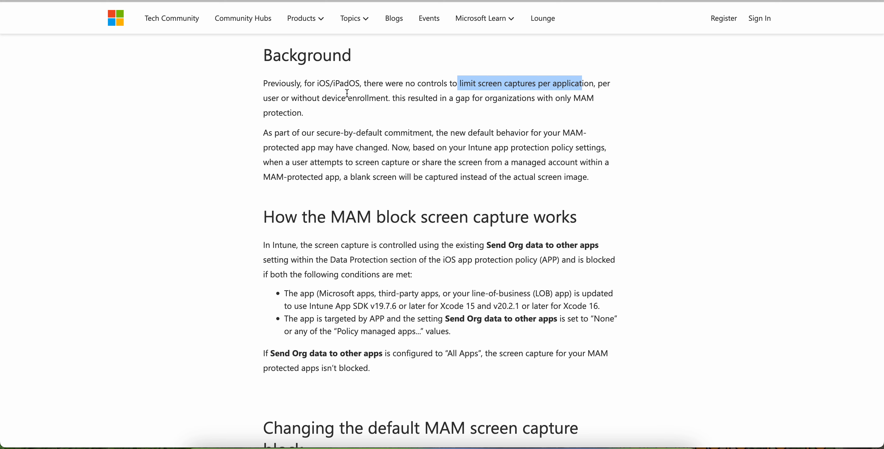
left_click_drag(292, 98, 388, 102)
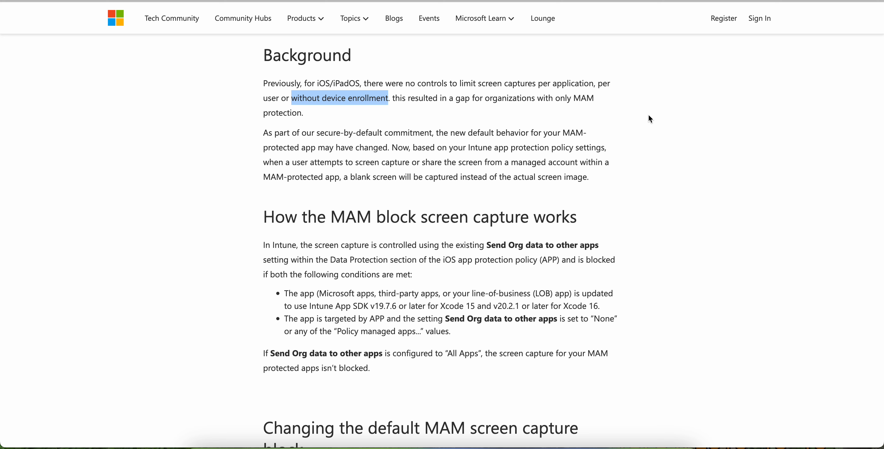
left_click_drag(397, 148, 530, 148)
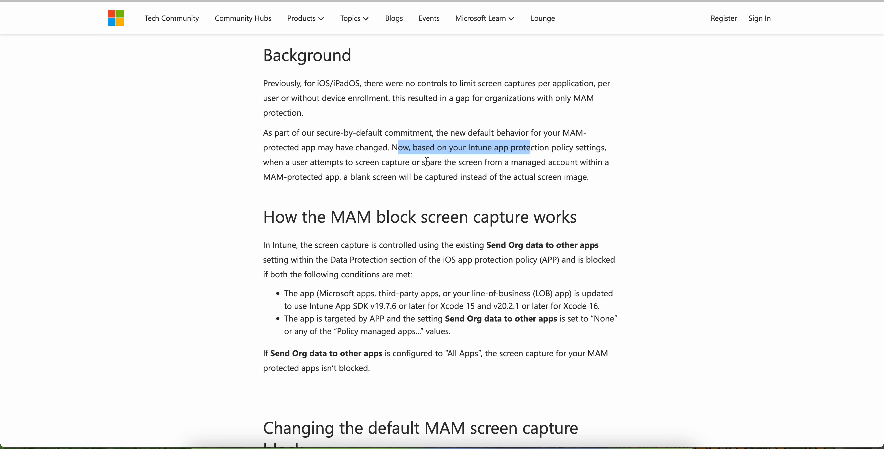
left_click_drag(425, 162, 598, 174)
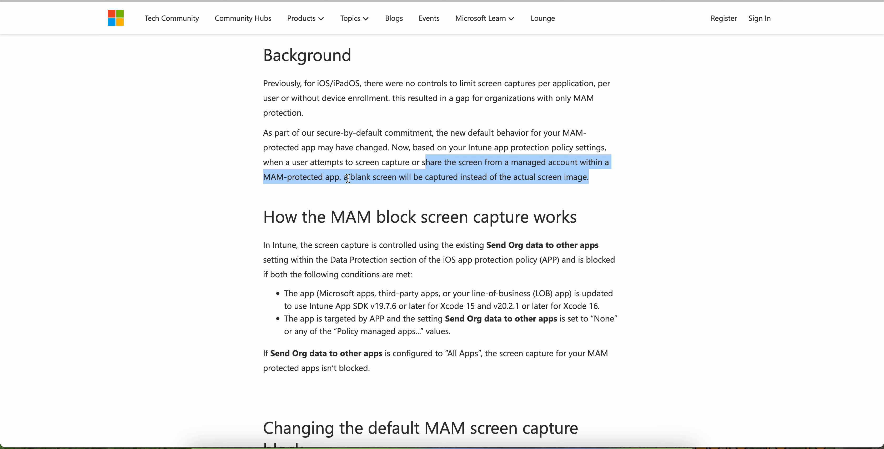
left_click_drag(345, 179, 414, 178)
left_click(496, 181)
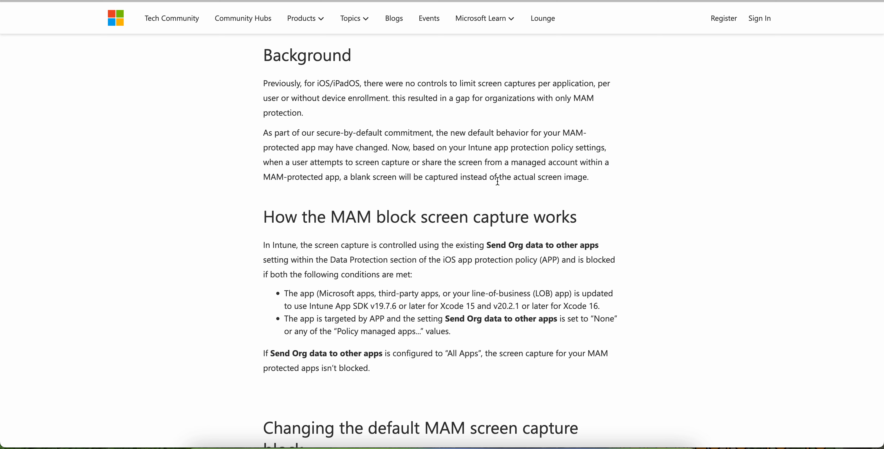
left_click_drag(597, 183, 498, 179)
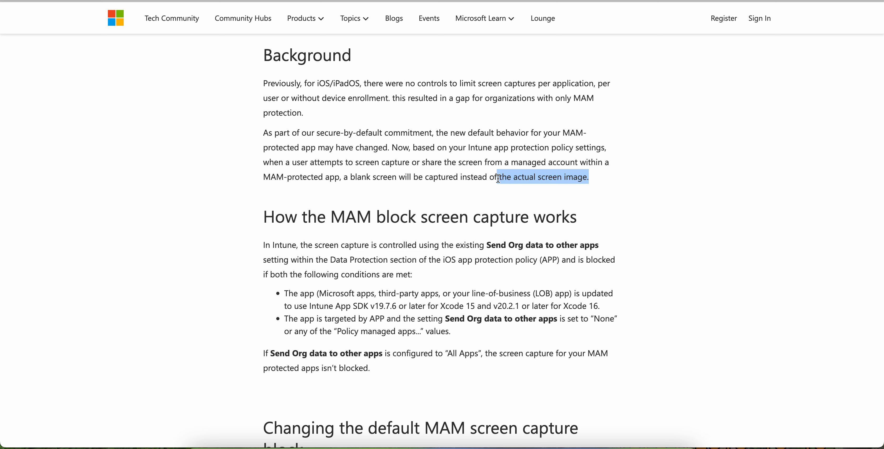
Step: Examine the section on how the MAM screen capture block works, including the app SDK and Send Org data to other apps conditions
scroll(498, 178, "down", 1)
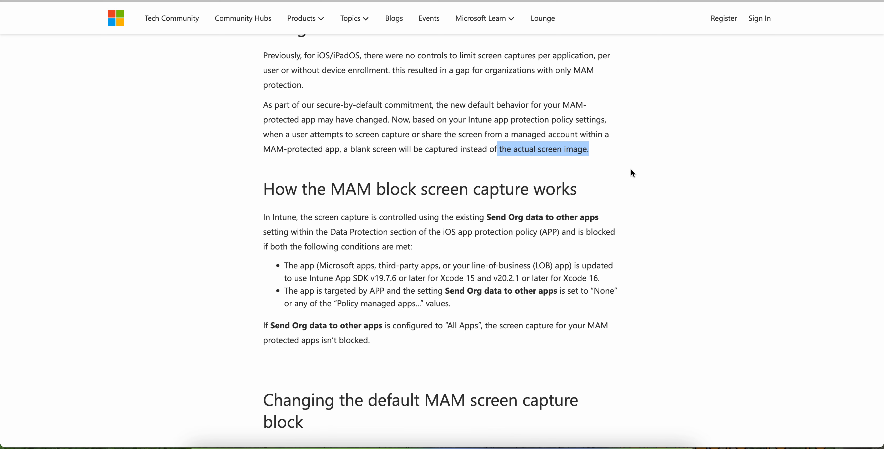
scroll(633, 173, "down", 1)
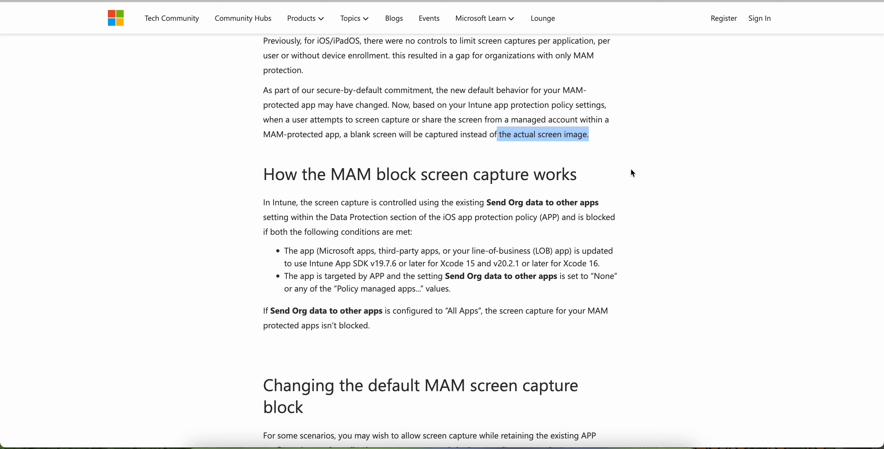
scroll(633, 174, "down", 2)
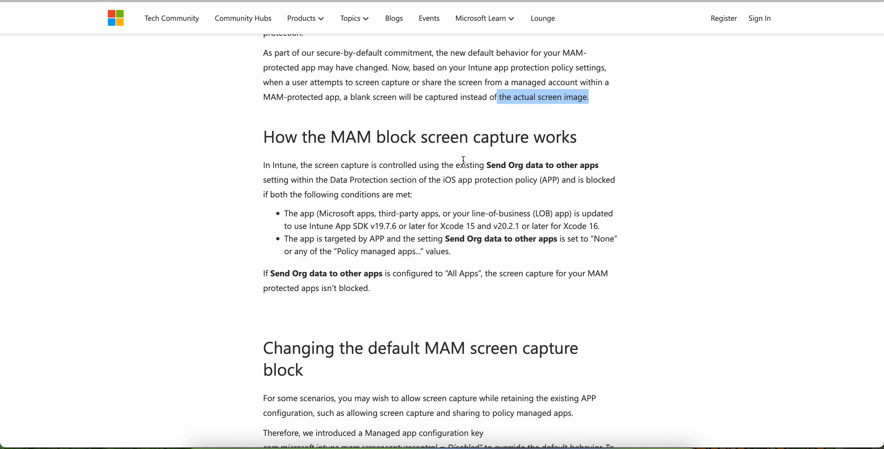
left_click_drag(457, 165, 580, 166)
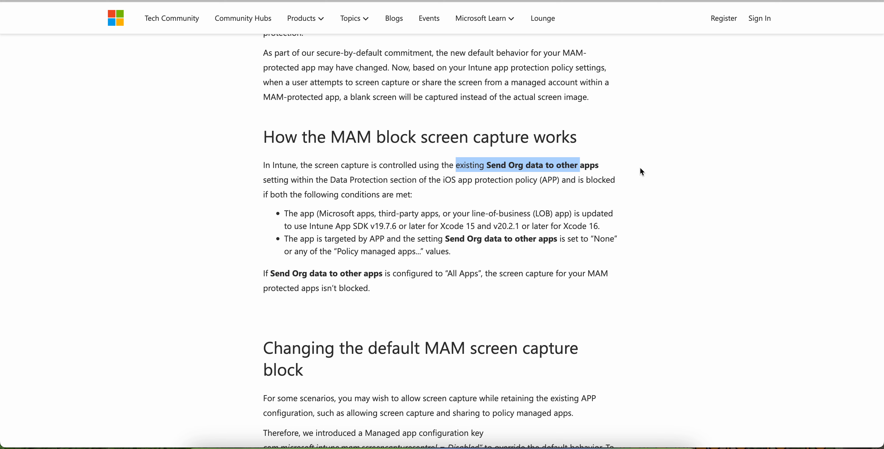
left_click_drag(336, 179, 479, 179)
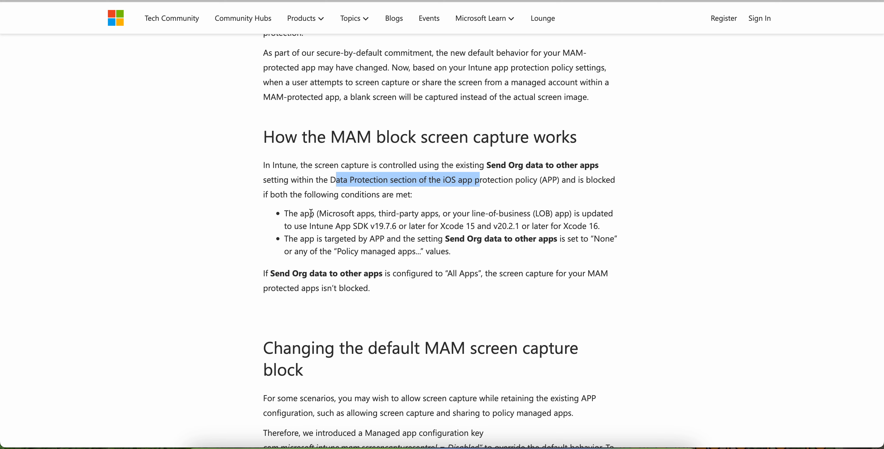
left_click_drag(285, 214, 352, 215)
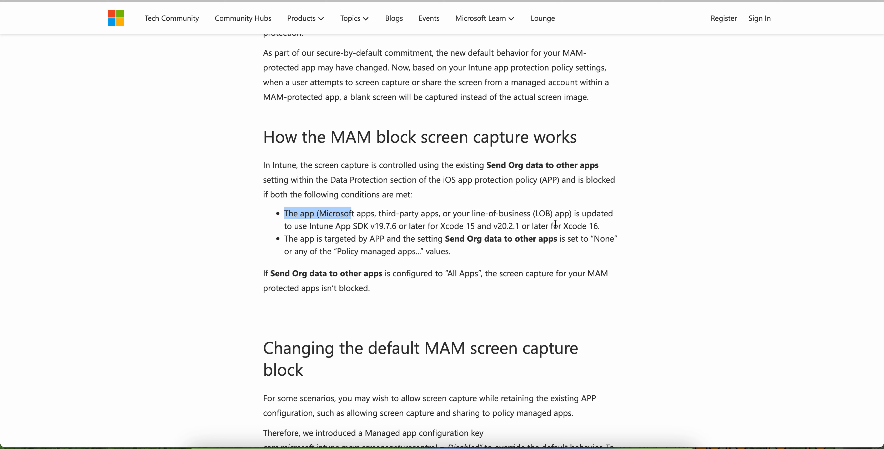
left_click_drag(311, 228, 404, 226)
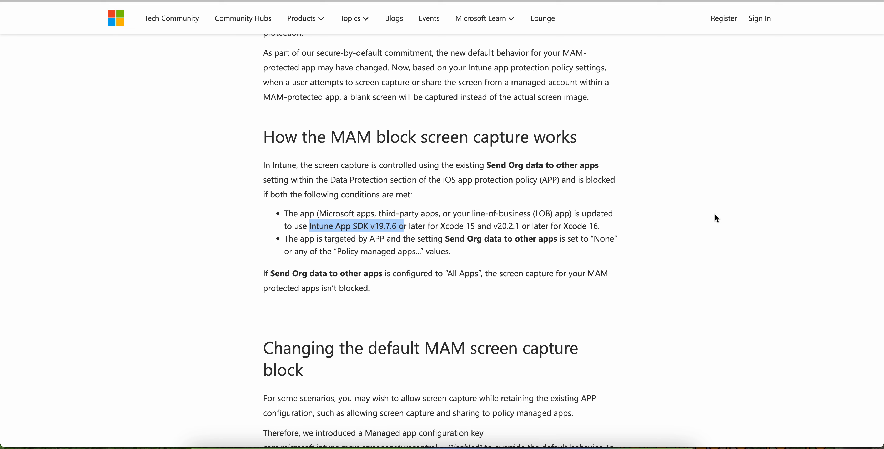
left_click(717, 218)
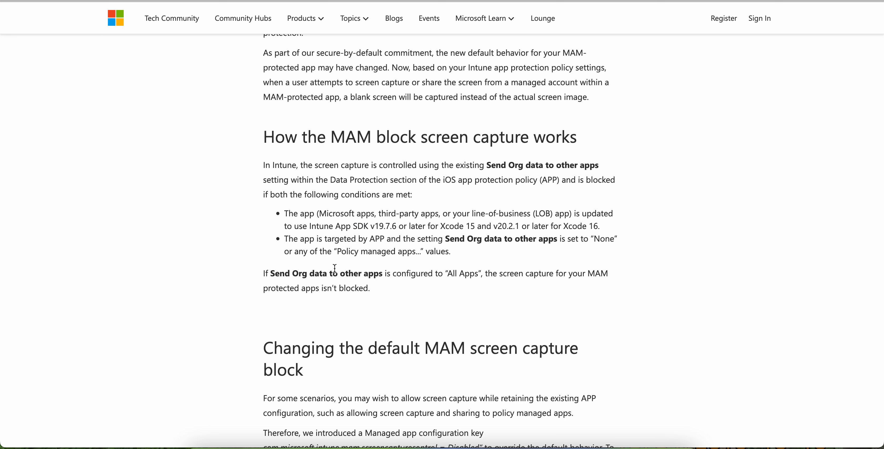
left_click_drag(292, 274, 507, 275)
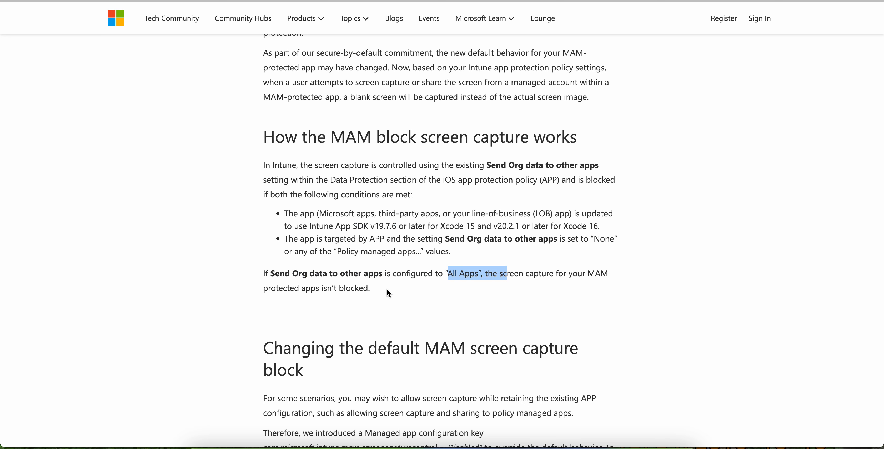
left_click_drag(383, 291, 264, 275)
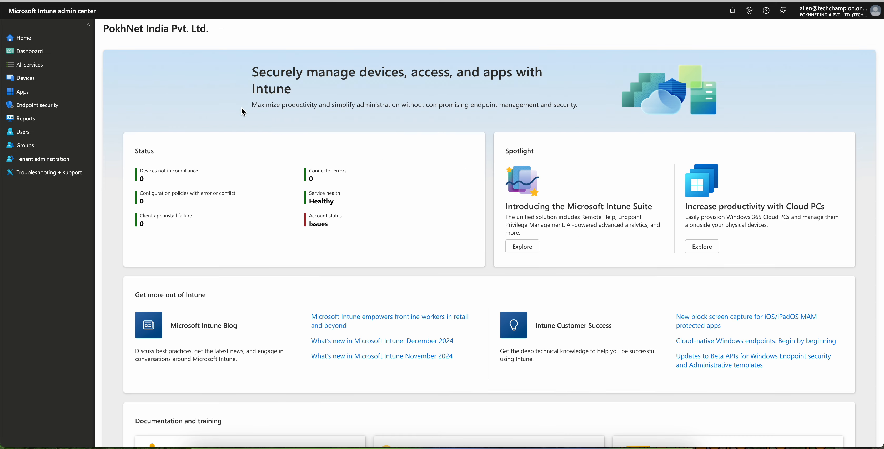
Step: Switch to the Microsoft Intune admin center and start creating an iOS/iPadOS app protection policy
left_click(47, 91)
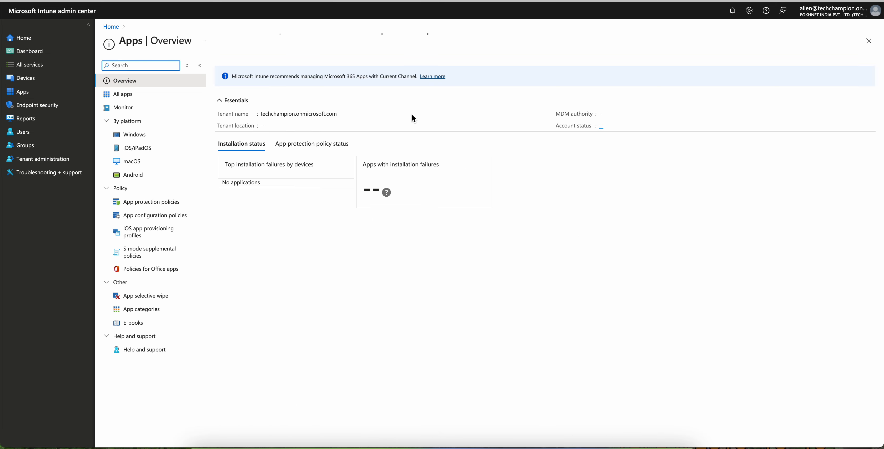
left_click(162, 207)
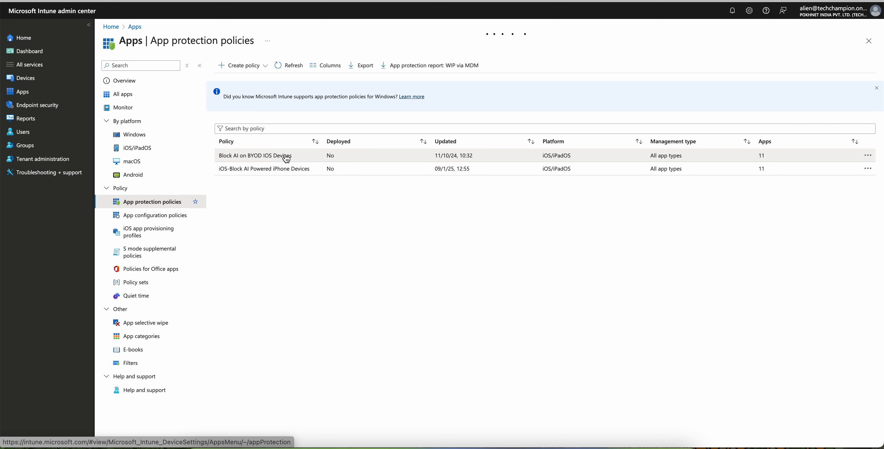
left_click(255, 65)
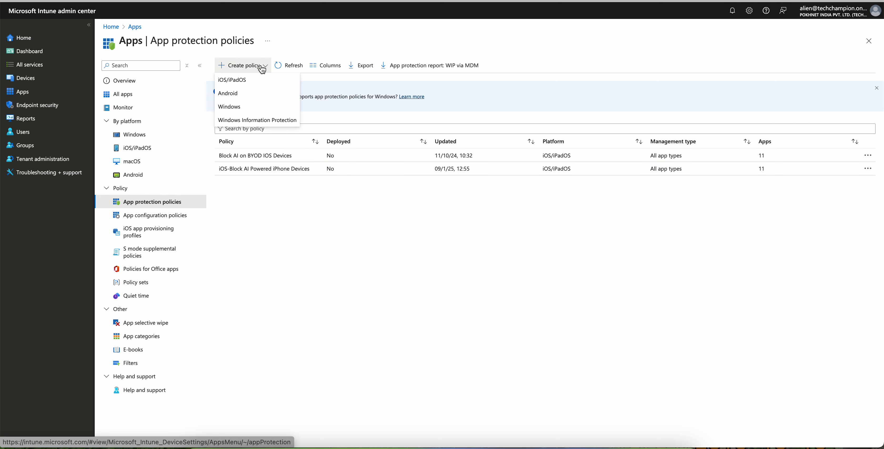
left_click(262, 81)
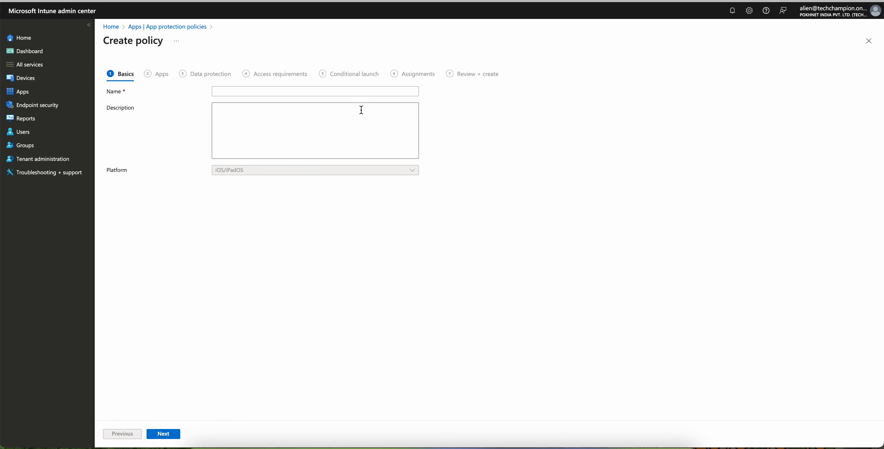
Step: Name the policy "Block Screen Capture on BYOD iOS MAM Device" and continue to the Apps stage
left_click(318, 91)
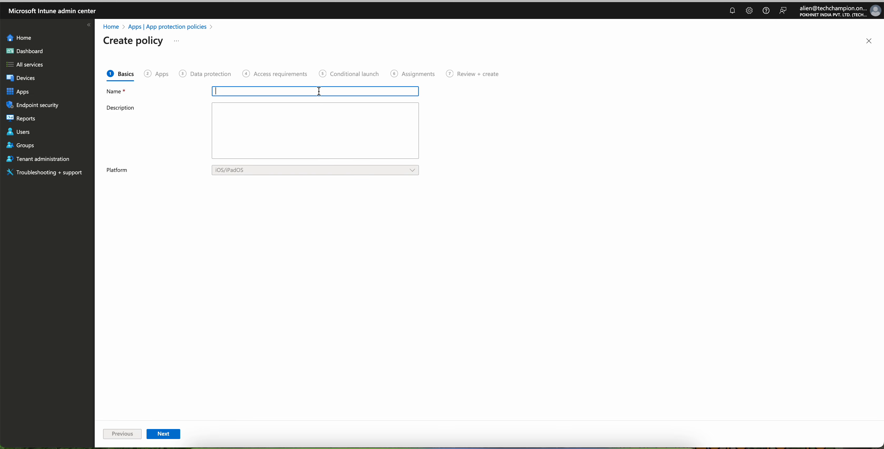
type("Block Screen Cp")
key("BackSpace")
type("apture on ")
type("BYOD")
type(" iOS Devic")
key("BackSpace")
key("BackSpace")
key("BackSpace")
key("BackSpace")
key("BackSpace")
type("MDM")
key("BackSpace")
key("BackSpace")
type("AM Devices")
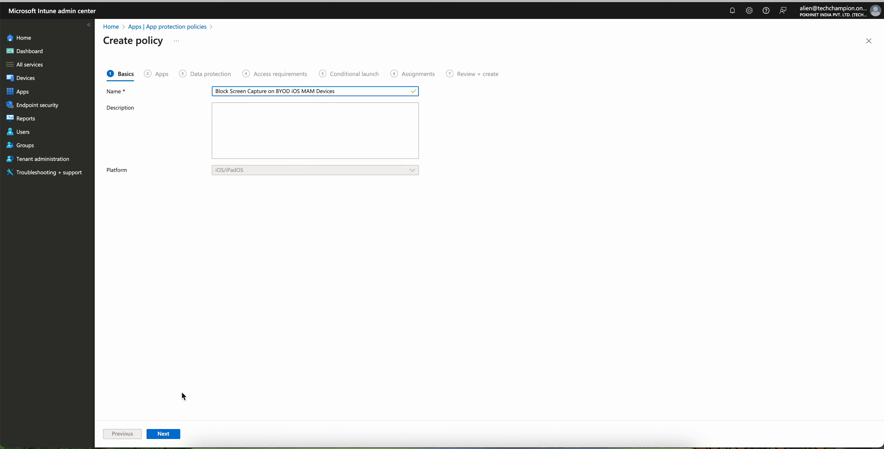
left_click(169, 433)
Step: Target the policy to All Microsoft Apps and continue to the Data protection stage
left_click(286, 123)
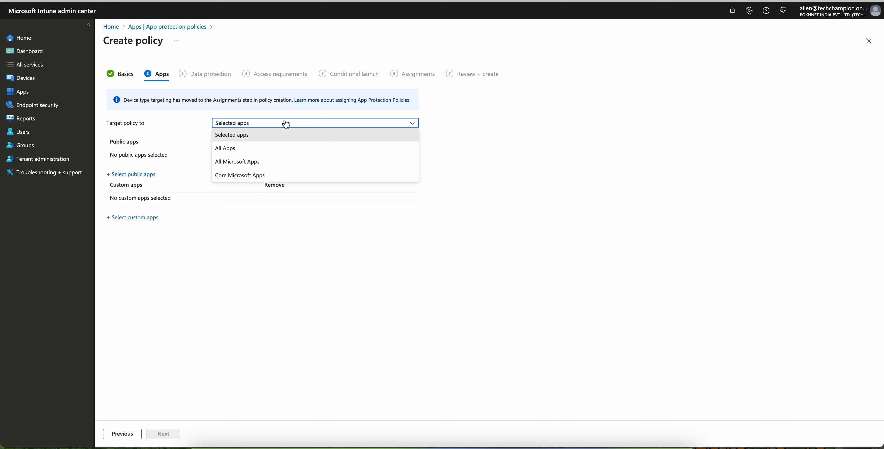
left_click(284, 162)
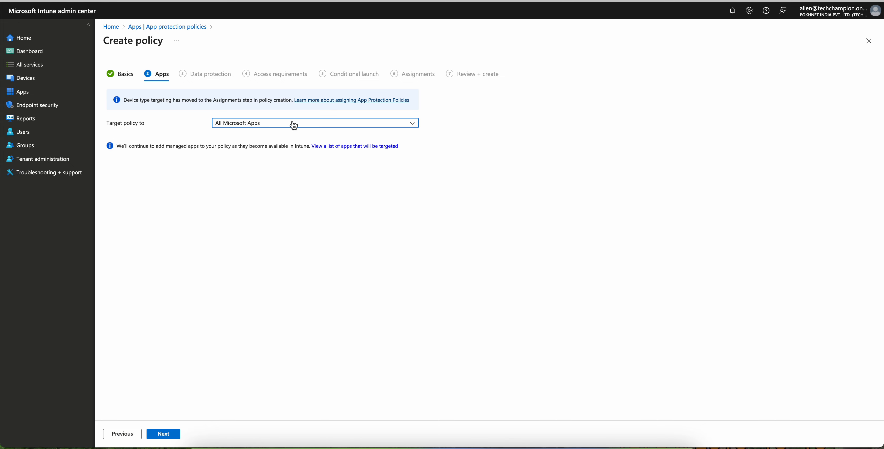
left_click(164, 434)
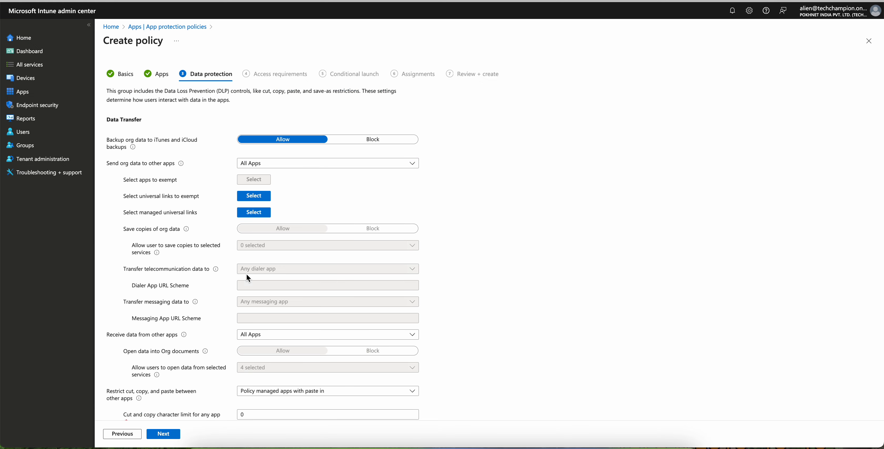
Step: Set Send org data to other apps to Policy managed apps with Open-In/Share filtering, and review the Org data notifications options
left_click(340, 167)
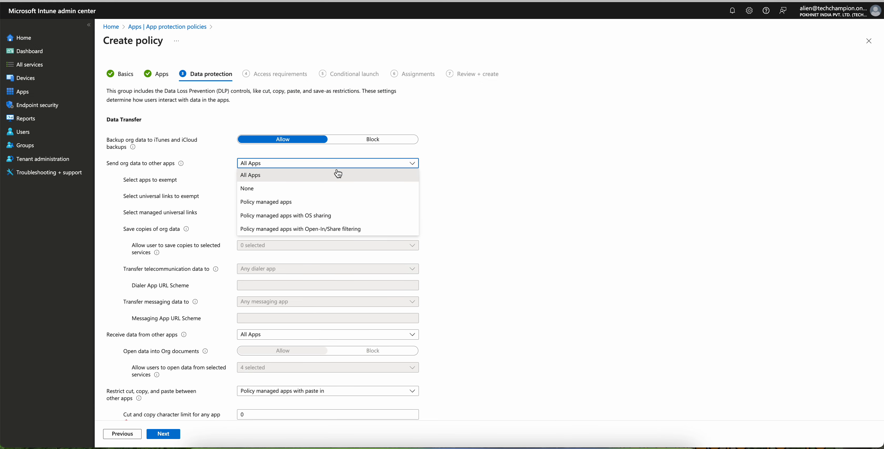
left_click(320, 230)
scroll(548, 206, "down", 4)
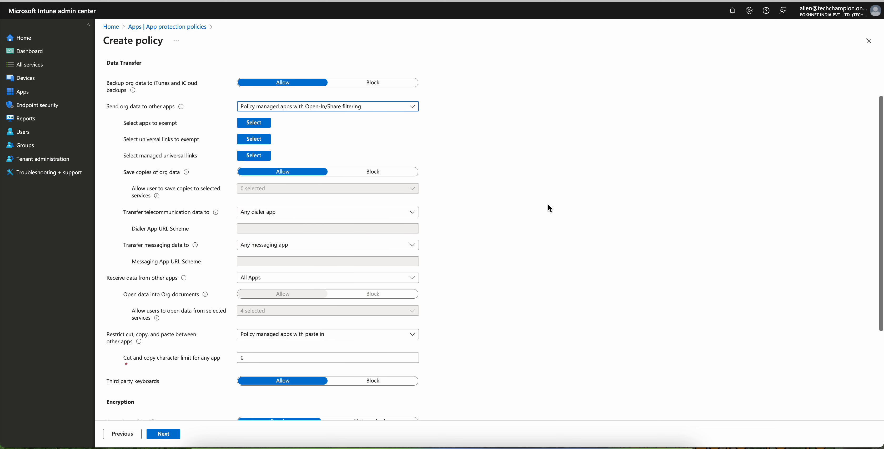
scroll(548, 205, "down", 1)
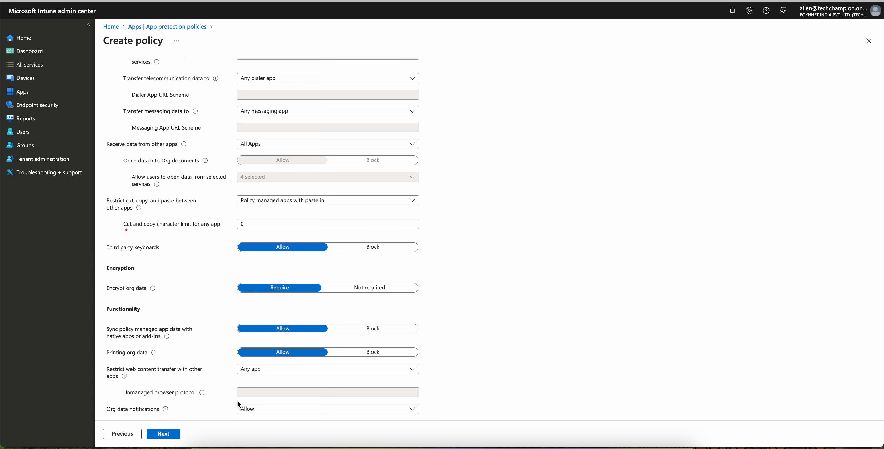
left_click(265, 409)
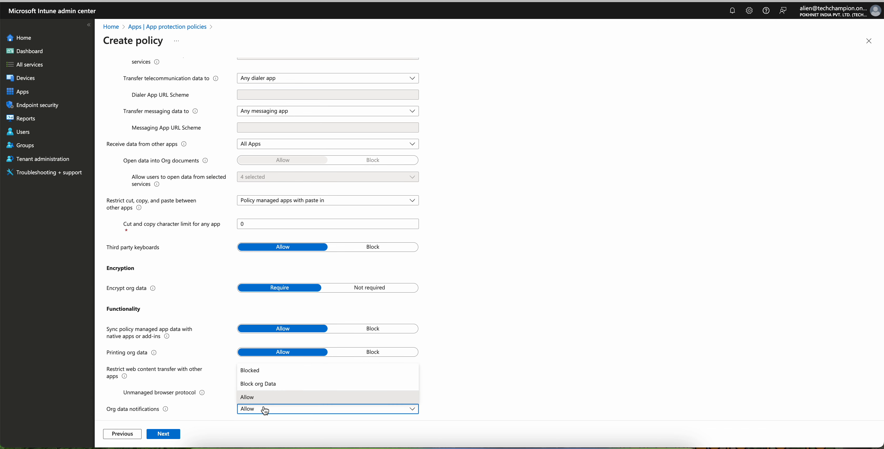
left_click(525, 340)
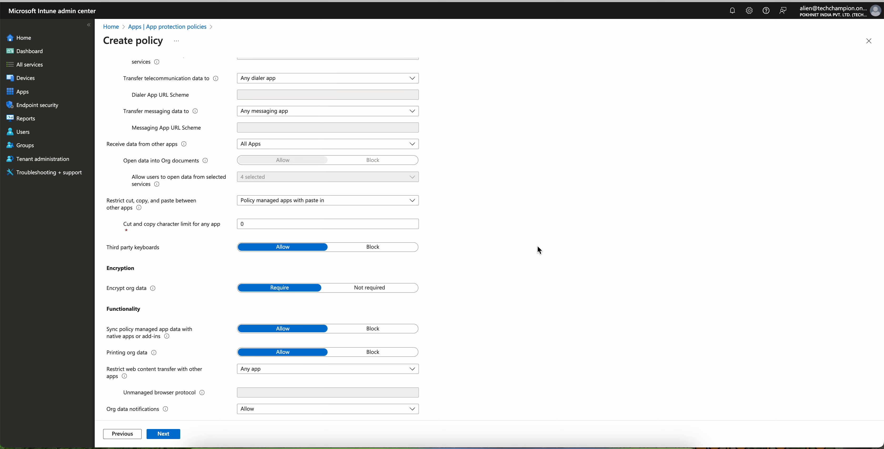
Step: Review the Send org data to other apps description and try its None and Policy managed apps options
scroll(537, 246, "up", 5)
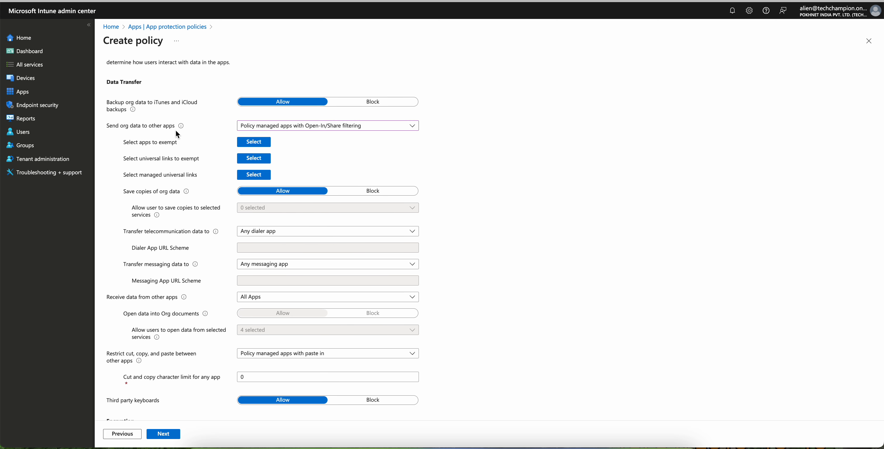
left_click_drag(109, 126, 175, 126)
mouse_move(180, 130)
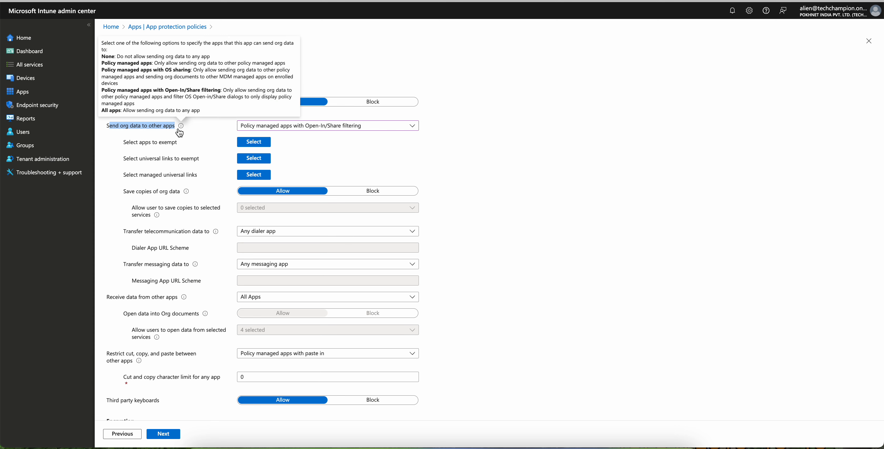
left_click(281, 127)
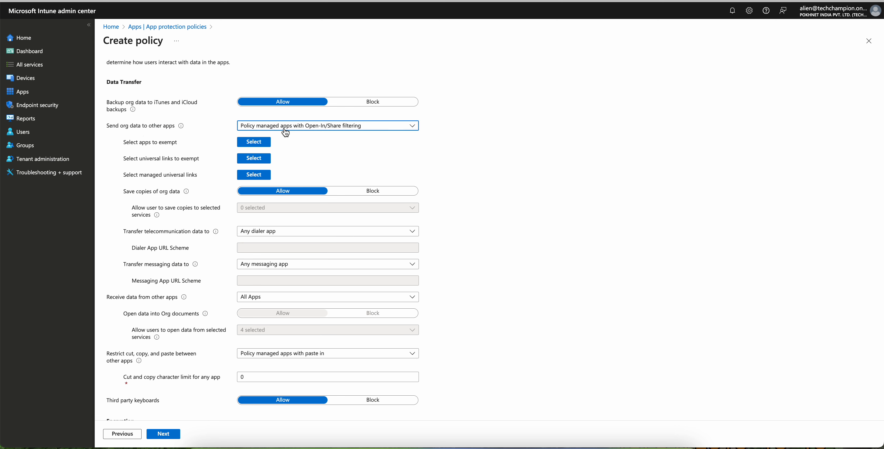
left_click(289, 146)
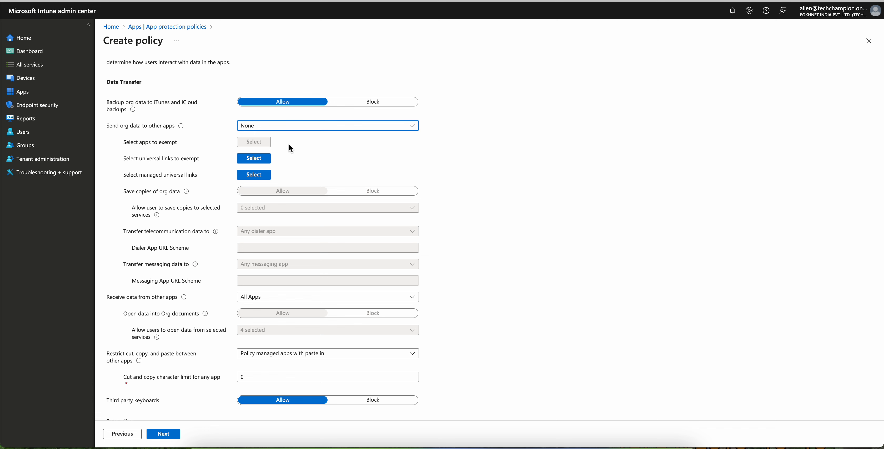
left_click(301, 125)
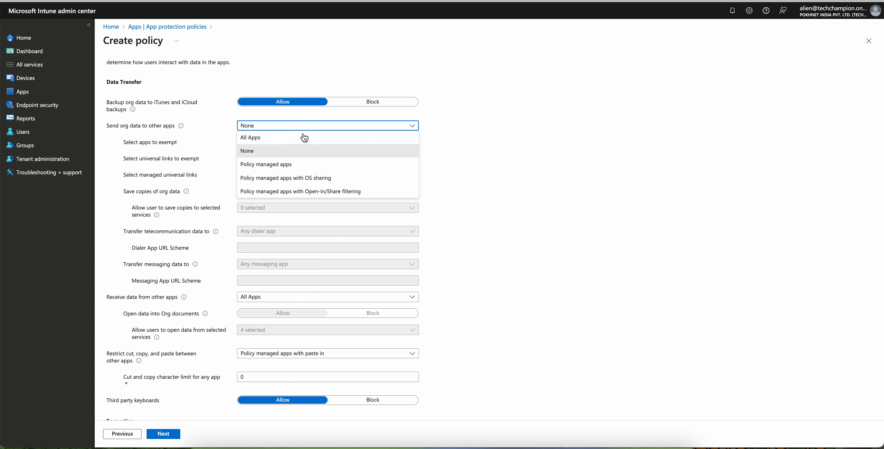
left_click(307, 166)
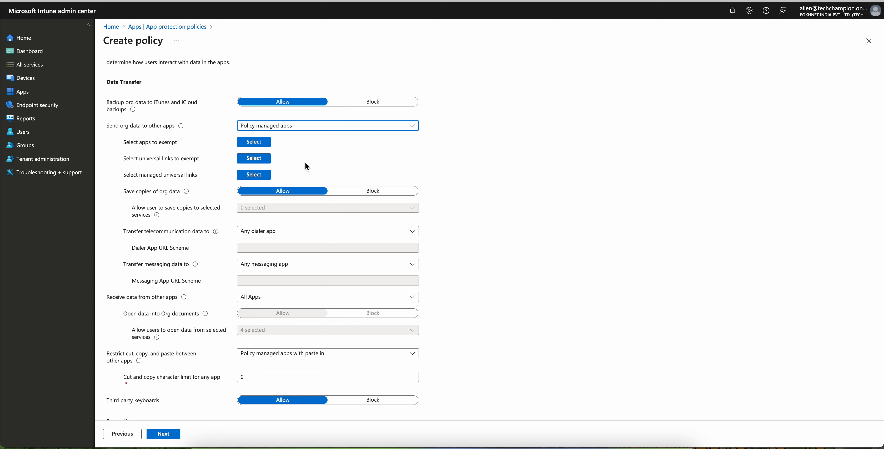
Step: Try All Apps, Policy managed apps, Policy managed apps with Open-In/Share filtering, and None for Send org data to other apps
left_click(311, 127)
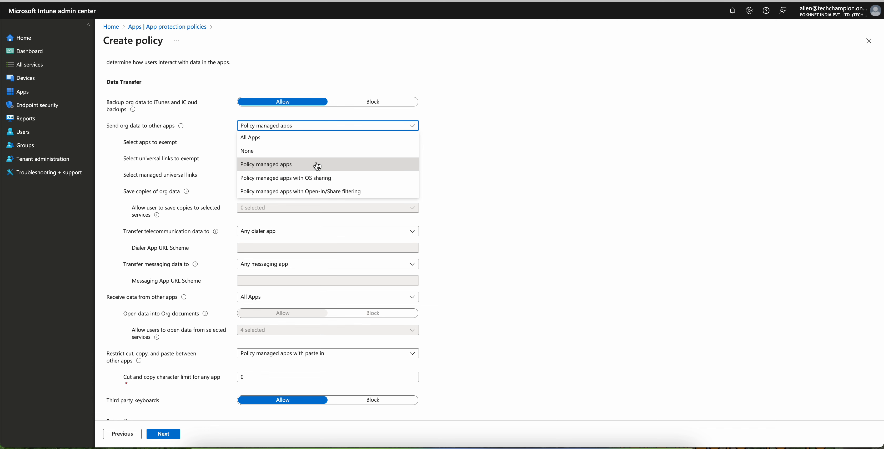
left_click(295, 138)
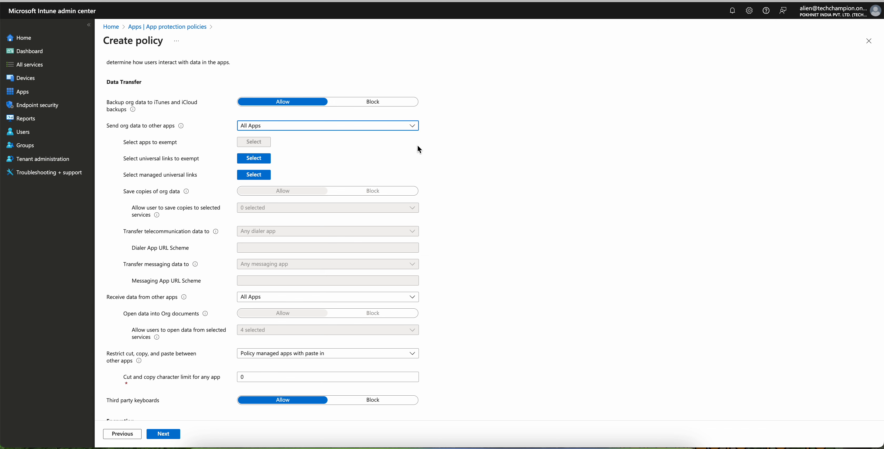
left_click(373, 126)
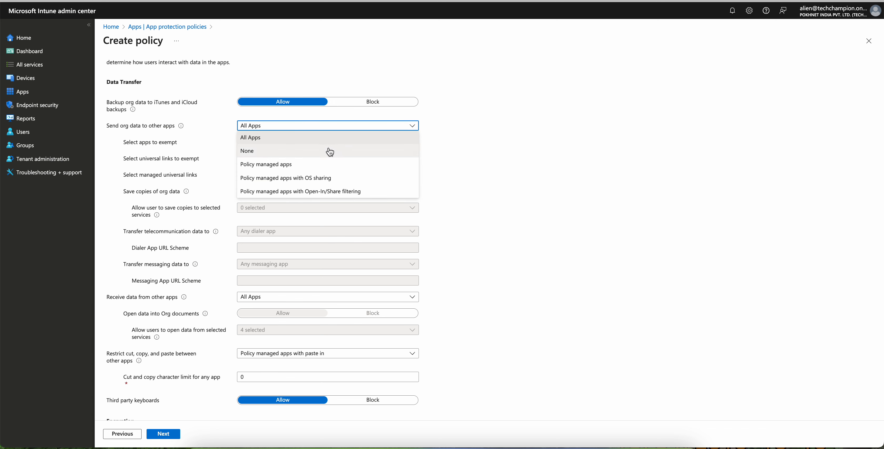
left_click(311, 168)
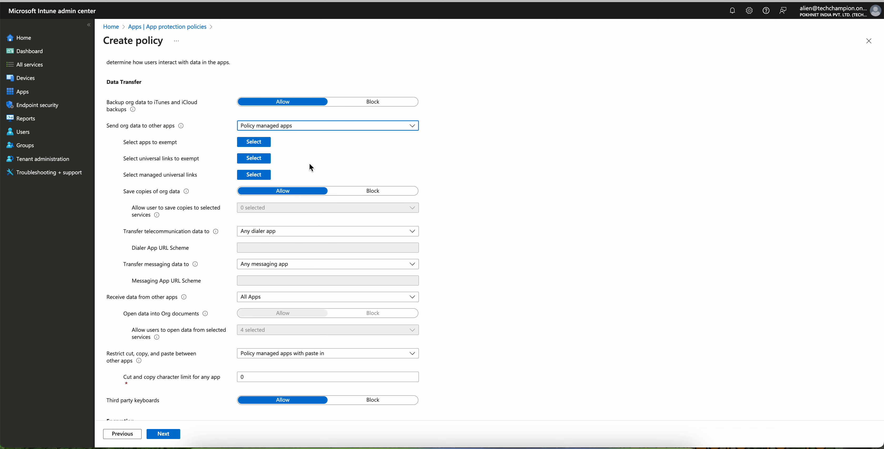
left_click(318, 128)
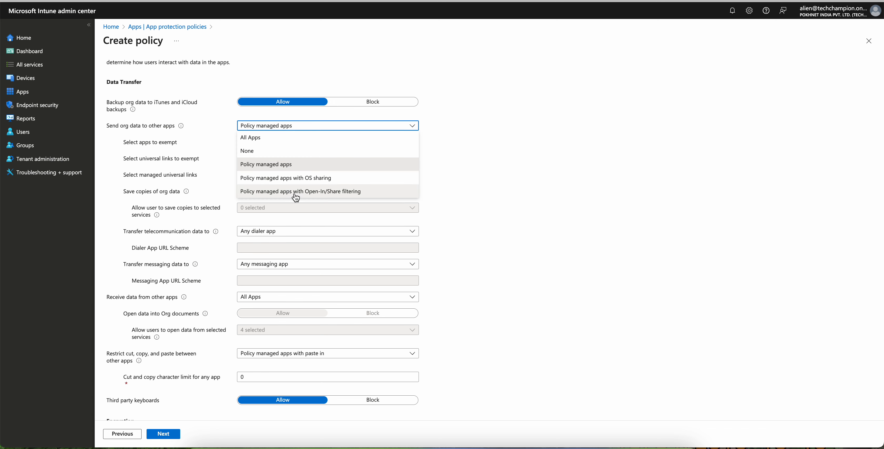
left_click(330, 193)
left_click(347, 127)
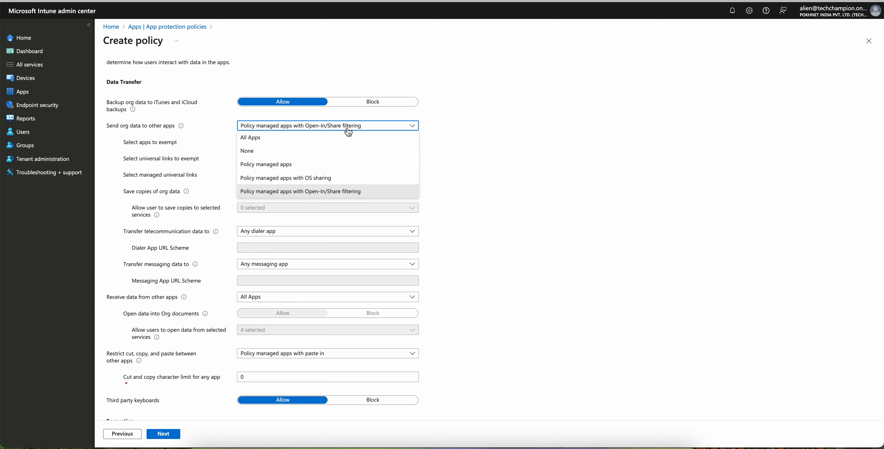
left_click(293, 151)
Step: Check the option descriptions and set Send org data to other apps to Policy managed apps
mouse_move(182, 127)
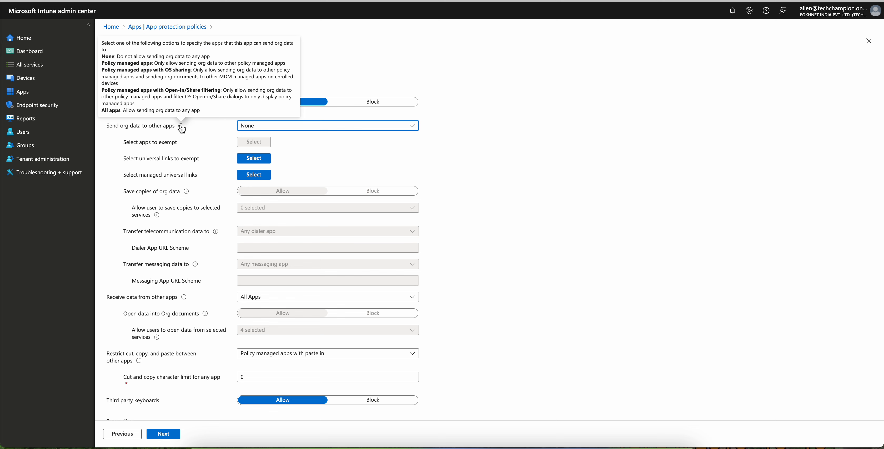
left_click(282, 126)
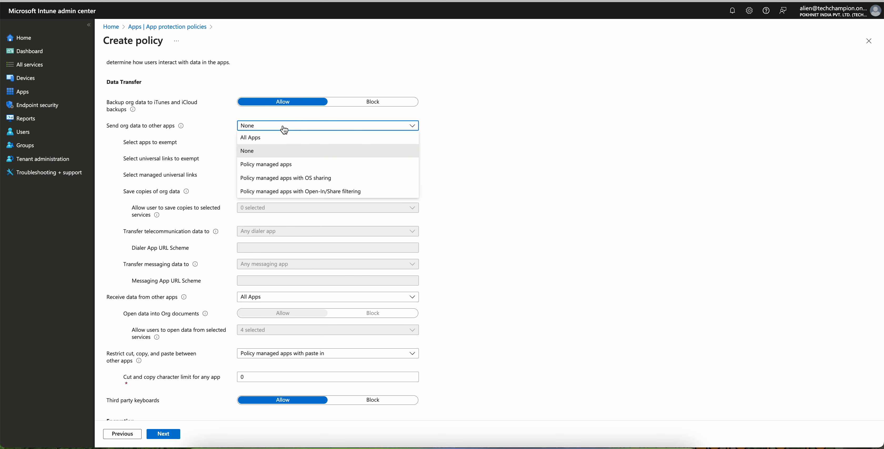
left_click(286, 164)
Step: Set Org data notifications to Block org Data and continue to the Access requirements stage
scroll(355, 243, "down", 4)
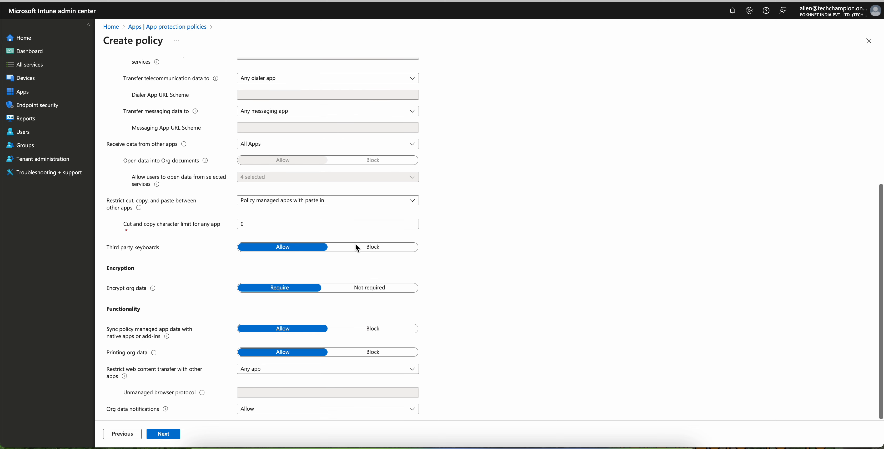
left_click(261, 410)
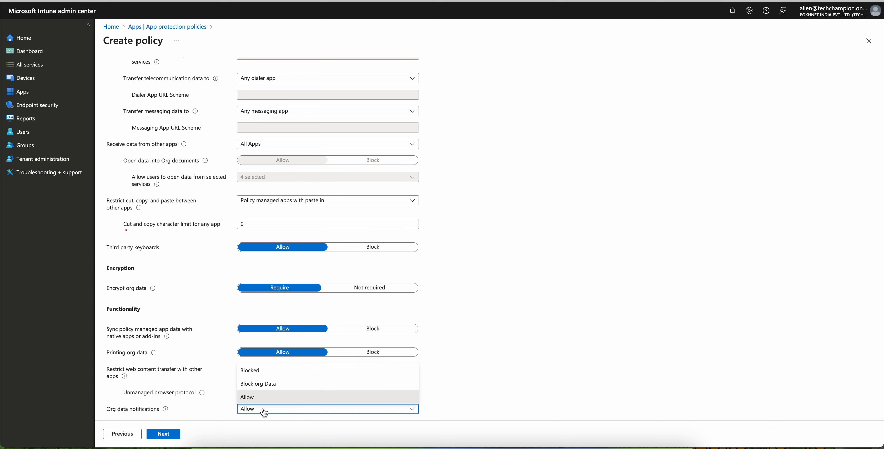
left_click(284, 374)
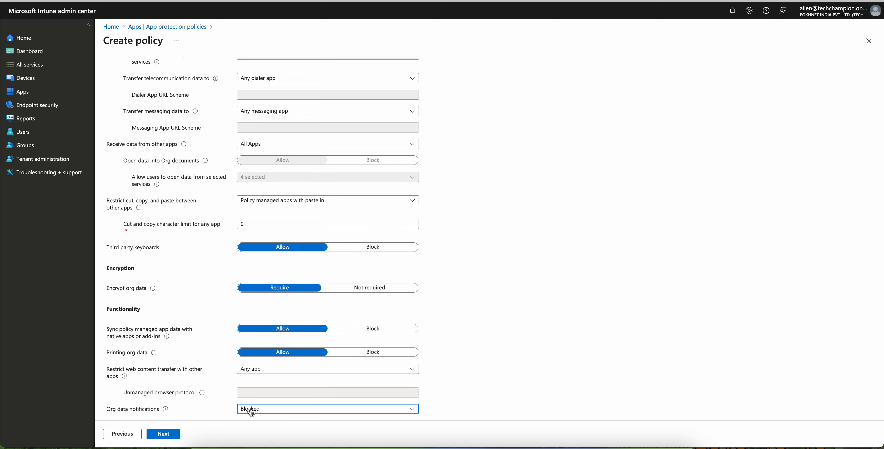
left_click(251, 412)
left_click(271, 384)
left_click(174, 435)
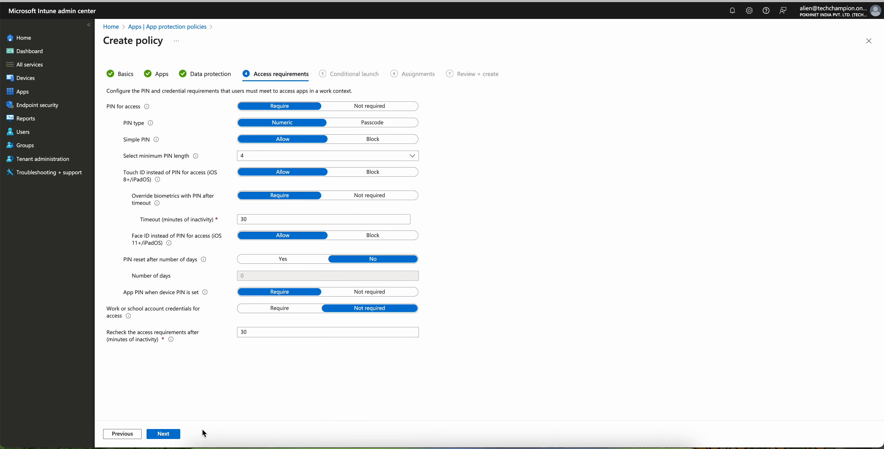
Step: Keep the default access requirements and conditional launch settings, and include the Intune_Autopilot Devices group in the assignments
left_click(175, 435)
left_click(175, 435)
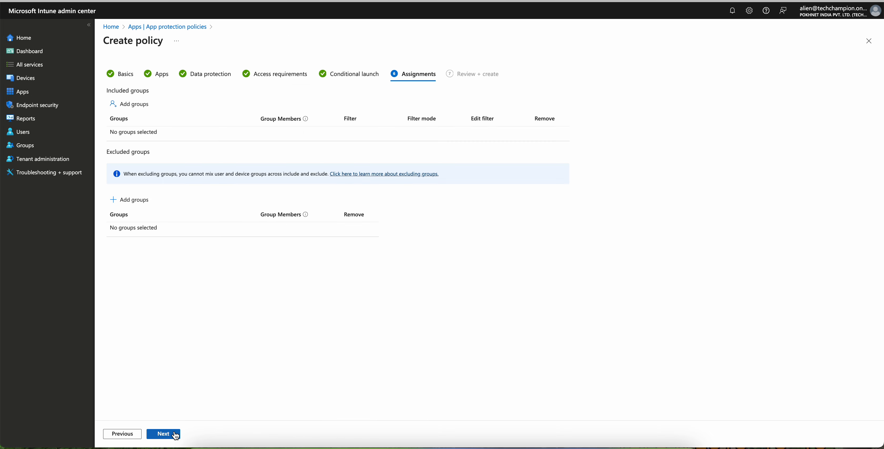
left_click(146, 103)
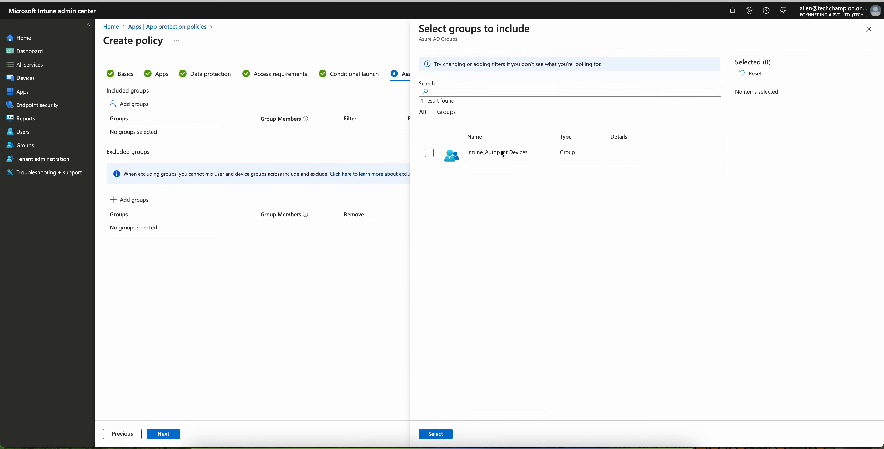
left_click(430, 154)
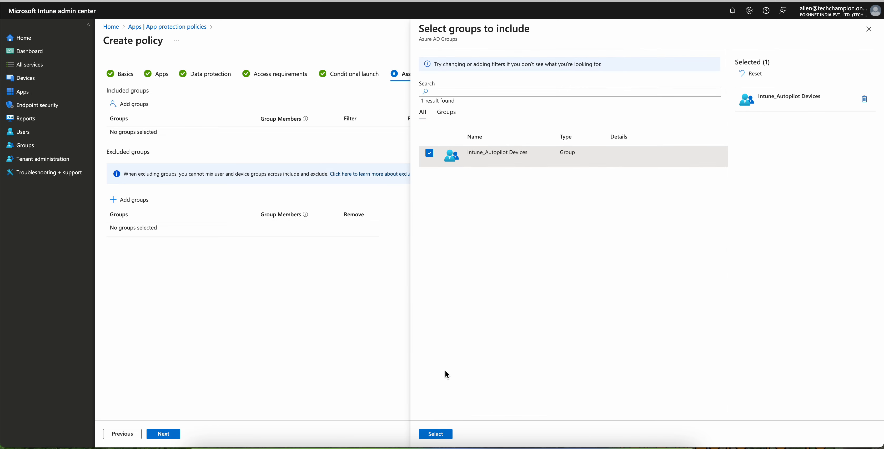
left_click(435, 434)
Step: Continue to Review + create, create the app protection policy, and refresh the policy list
left_click(164, 435)
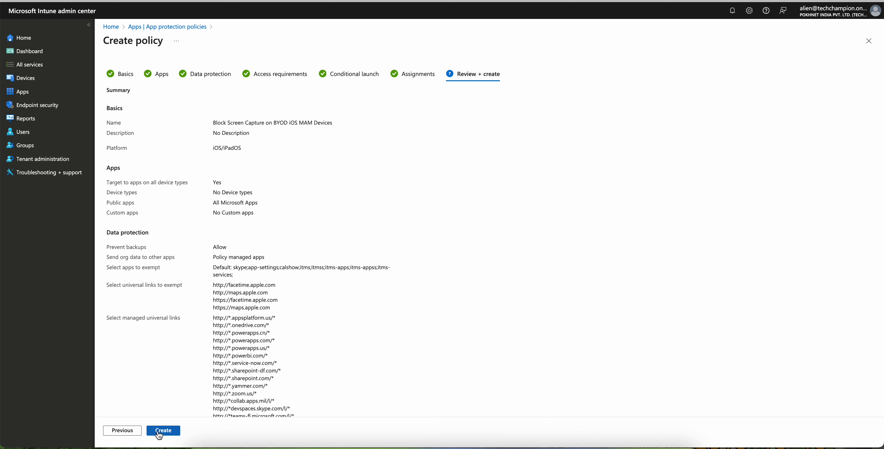
left_click(163, 432)
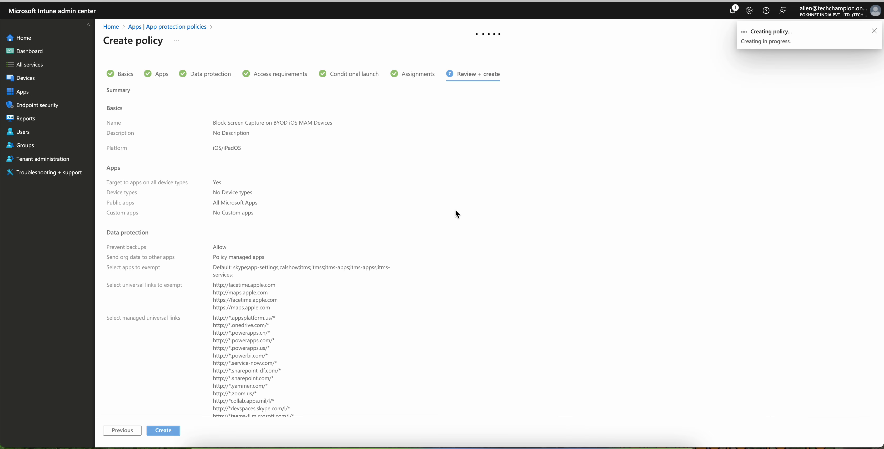
left_click(288, 65)
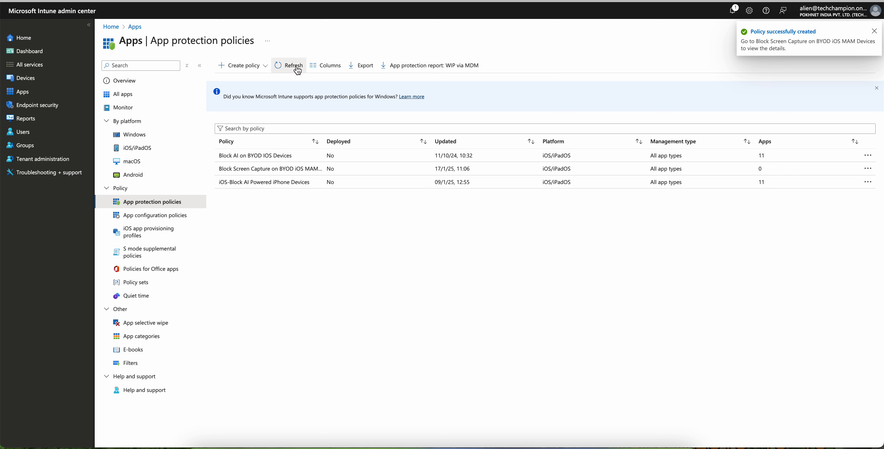
Step: Open the properties of the screen capture blocking policy and review its public apps and Send org data to other apps settings
left_click(264, 169)
left_click(162, 113)
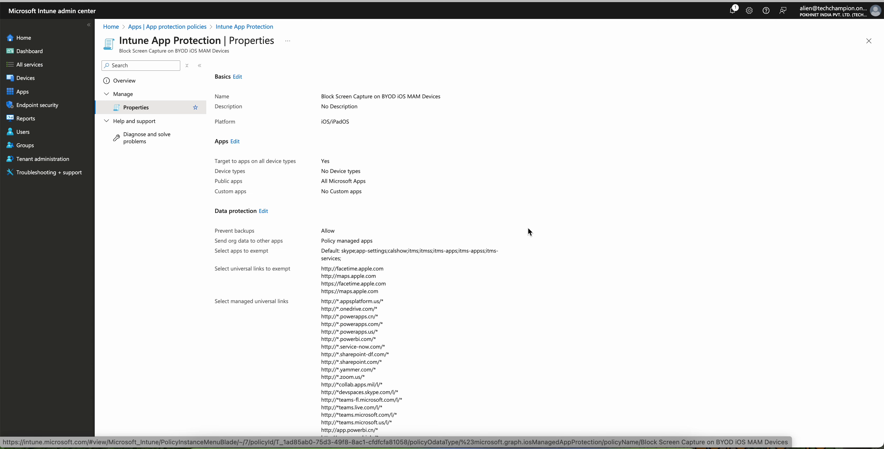
left_click_drag(379, 245, 213, 240)
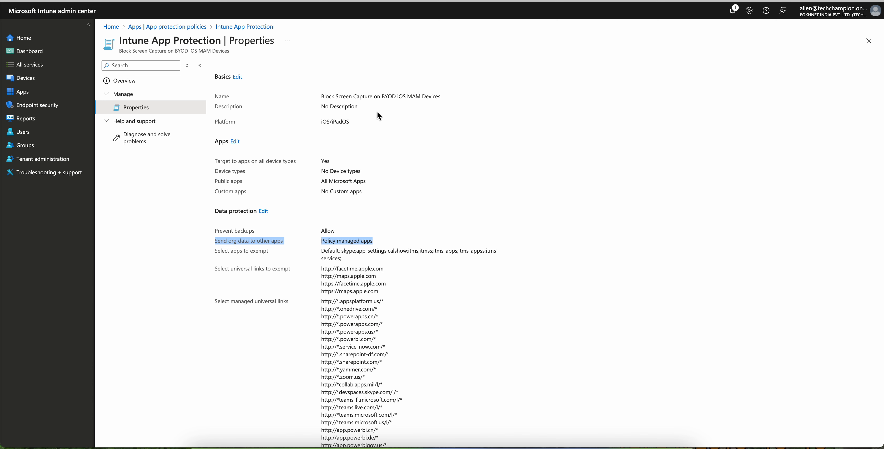
left_click_drag(323, 183, 399, 186)
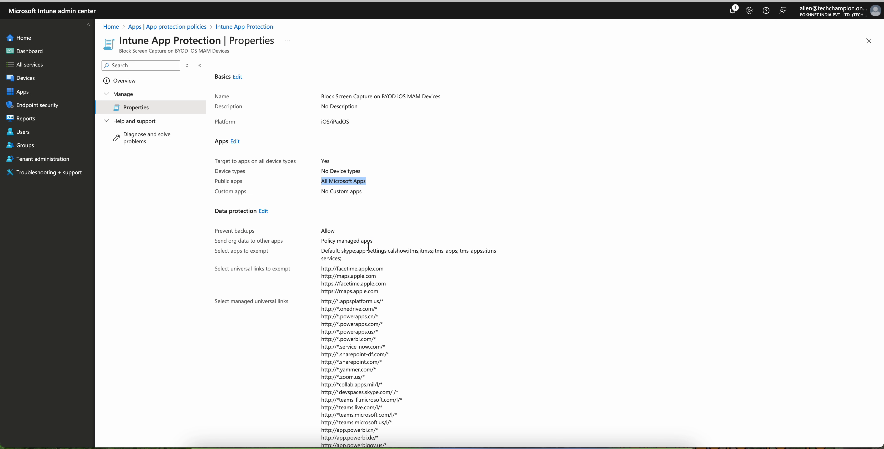
left_click_drag(373, 241, 323, 240)
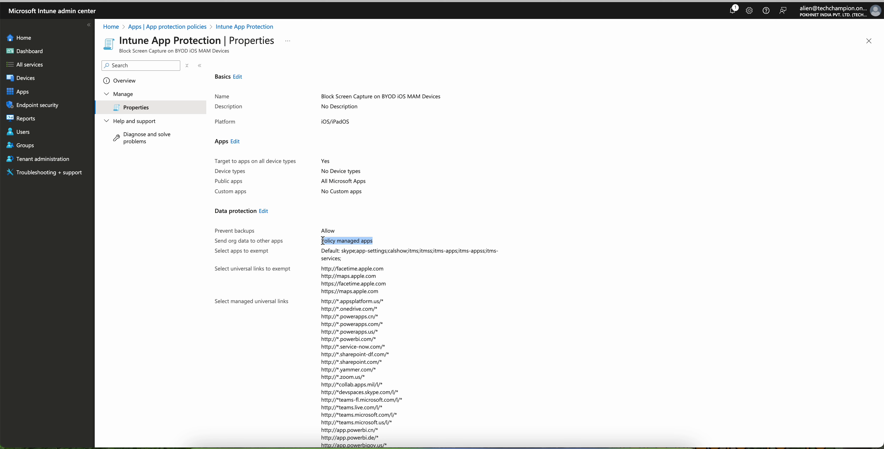
Step: Go to the App configuration policies list and widen its Name column to show the full policy names
left_click(196, 27)
left_click(201, 215)
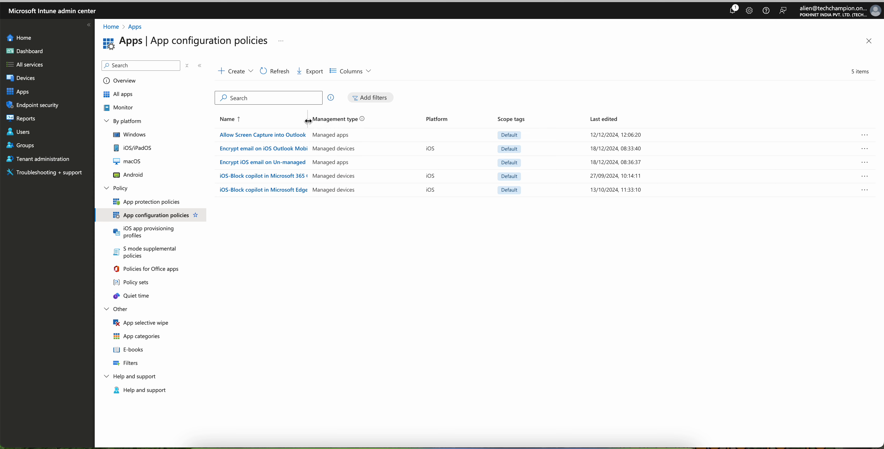
left_click_drag(308, 119, 408, 121)
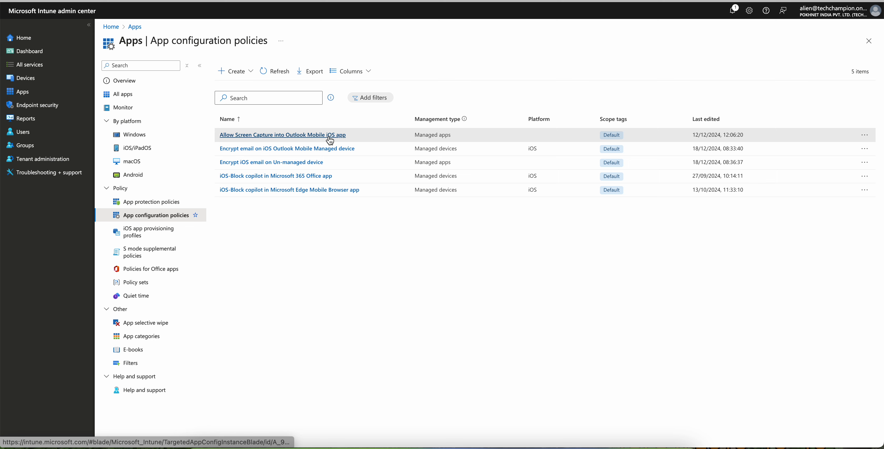
left_click(251, 79)
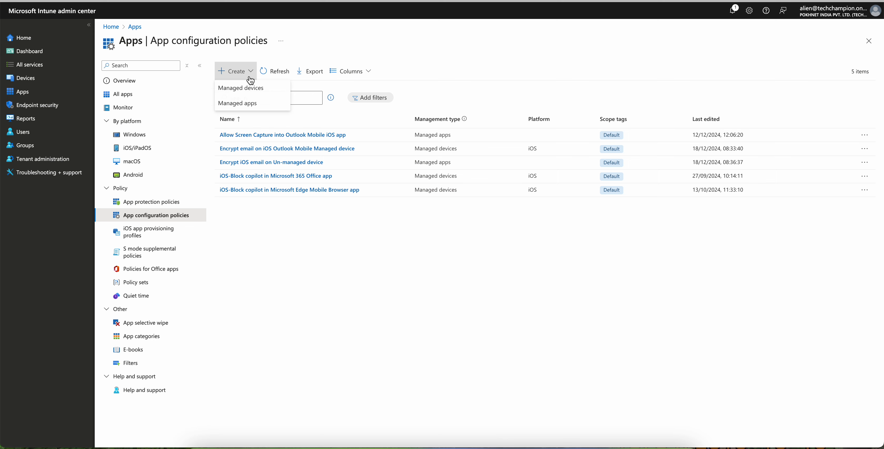
left_click(262, 104)
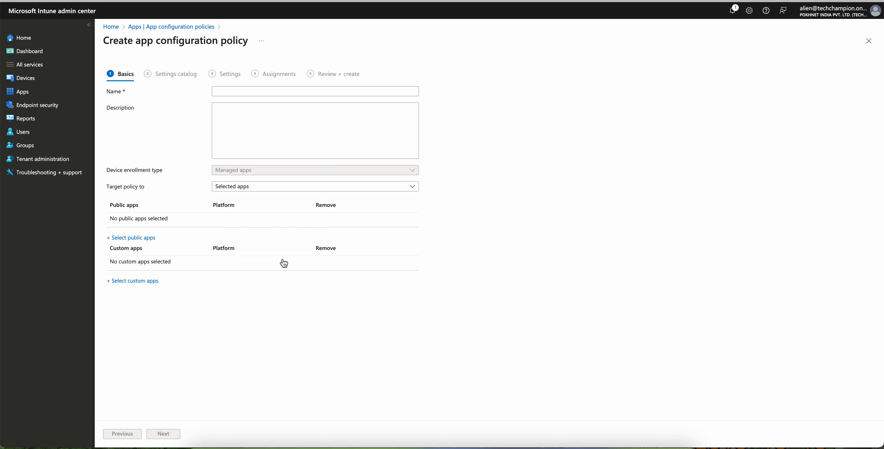
left_click(869, 40)
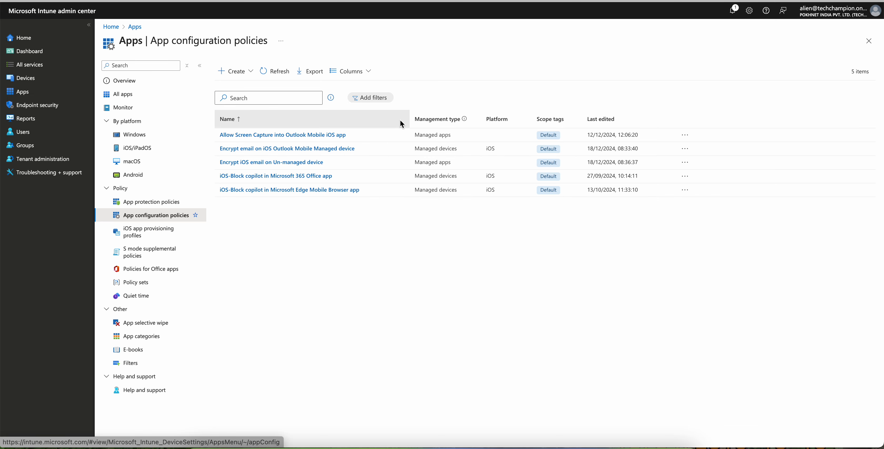
Step: Open the "Allow Screen Capture into Outlook Mobile iOS app" configuration policy to examine its properties
left_click(320, 135)
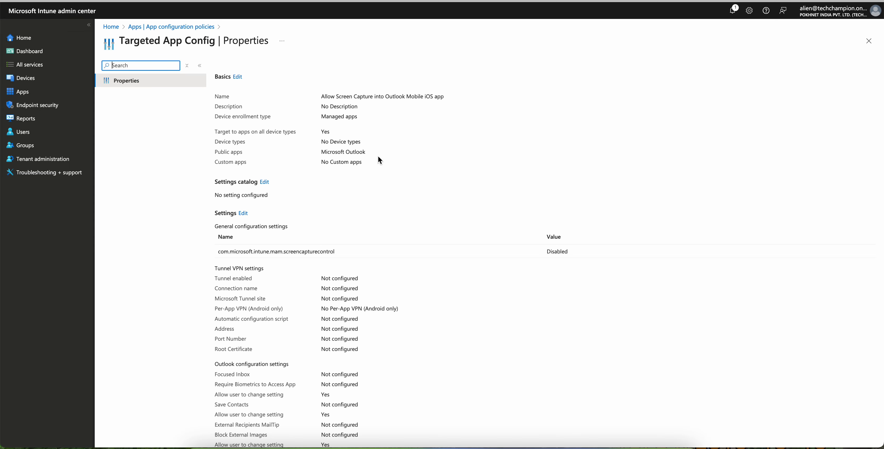
left_click(321, 148)
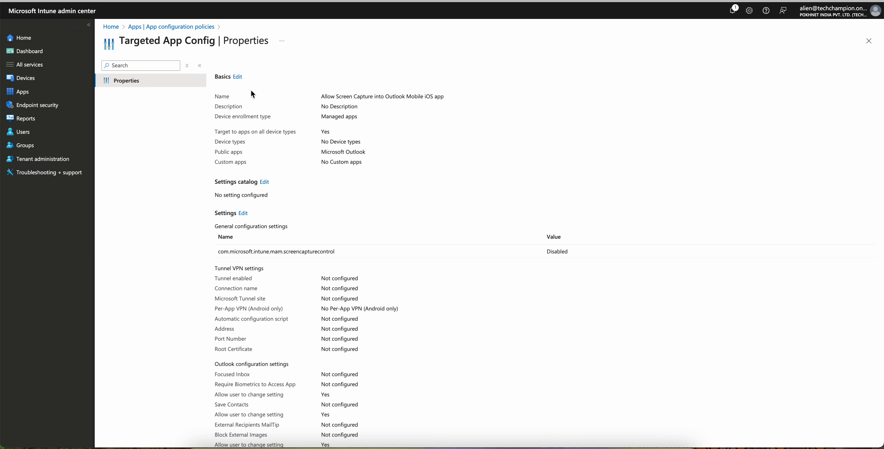
Step: Edit the policy's basics and add Microsoft 365 (Office) for both iOS/iPadOS and Android to the targeted public apps
left_click(239, 78)
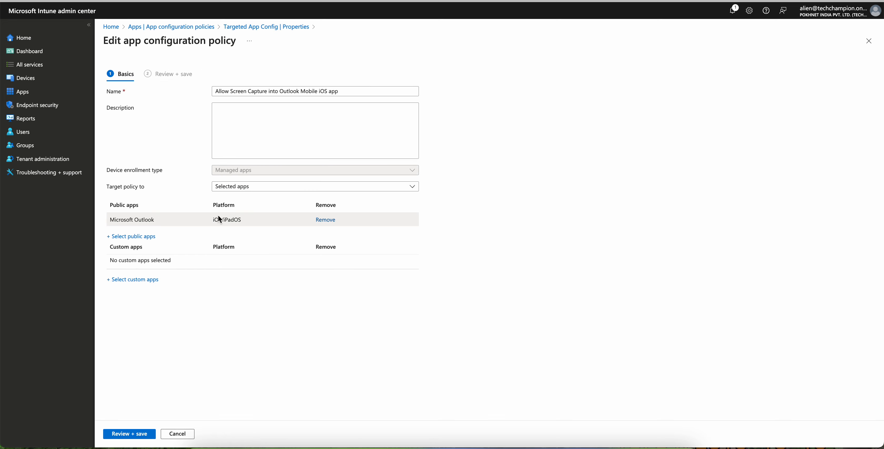
left_click(148, 237)
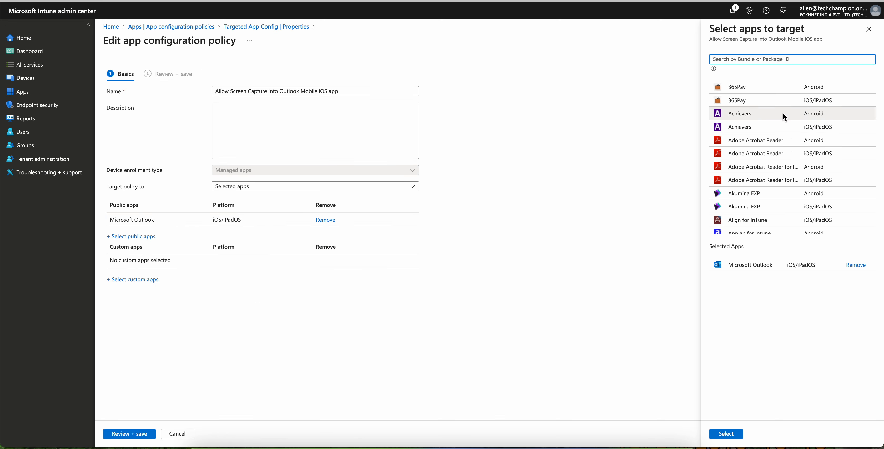
scroll(773, 182, "down", 10)
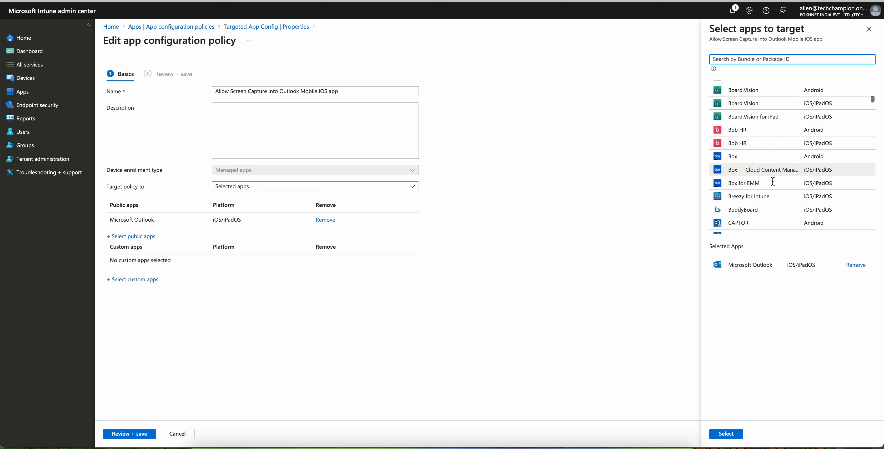
scroll(783, 146, "down", 10)
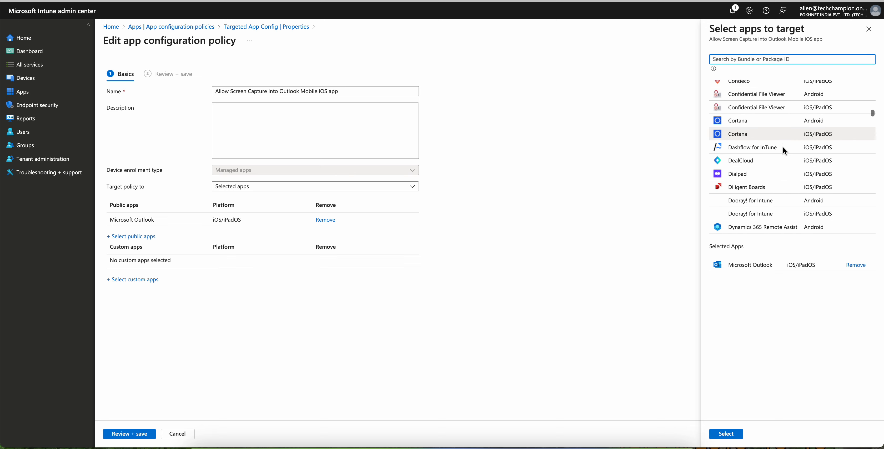
scroll(782, 148, "down", 10)
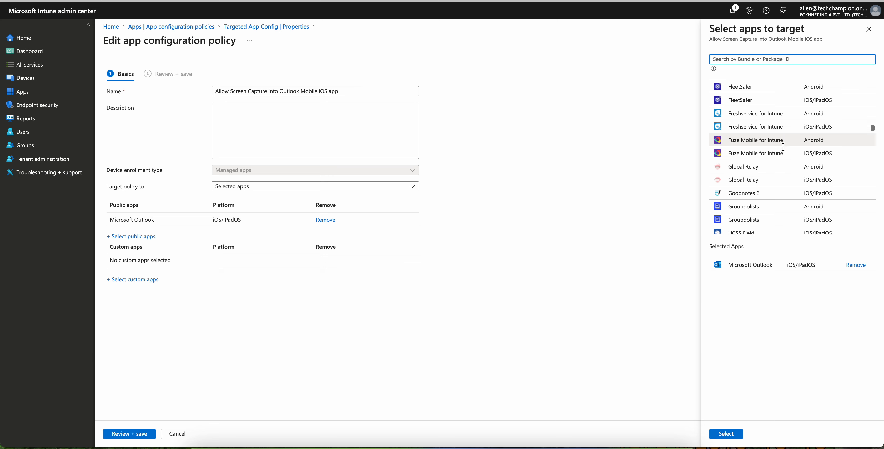
scroll(782, 147, "down", 10)
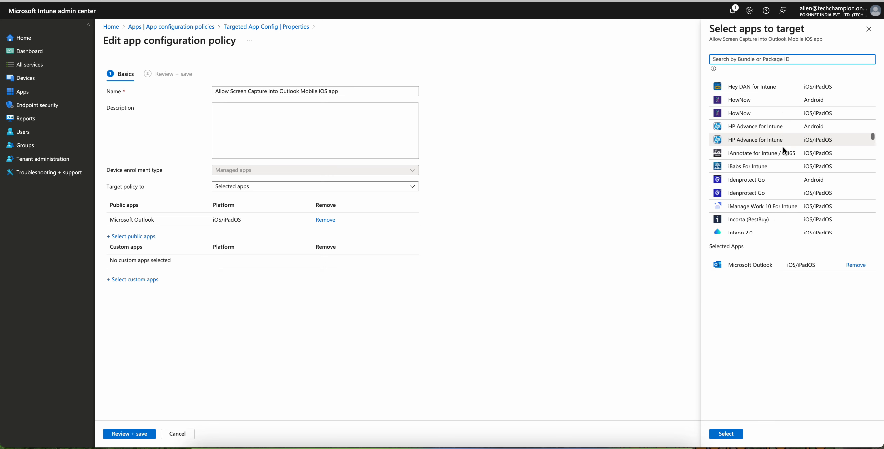
scroll(783, 146, "down", 10)
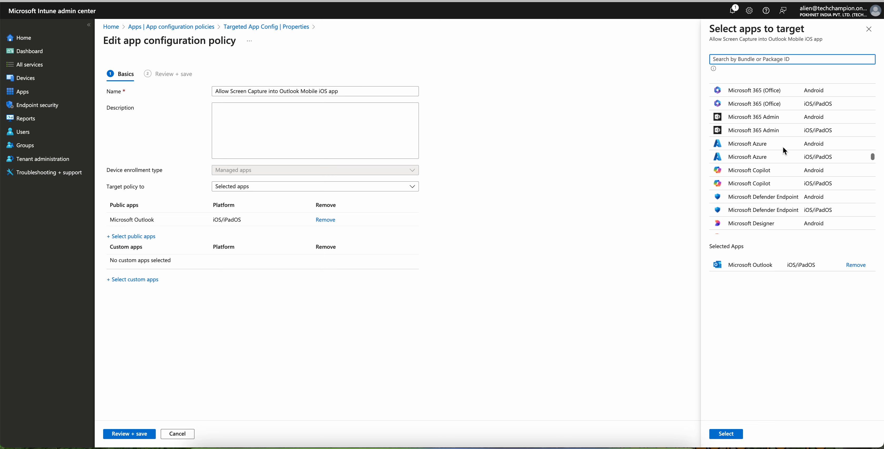
left_click(785, 103)
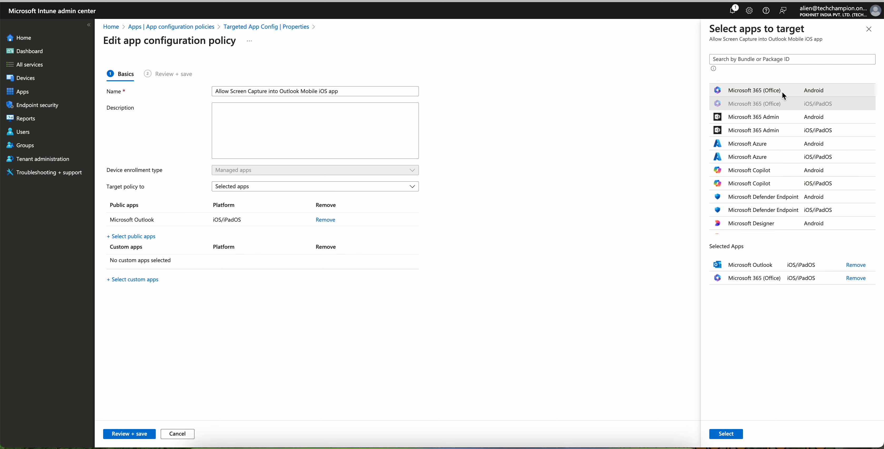
left_click(782, 92)
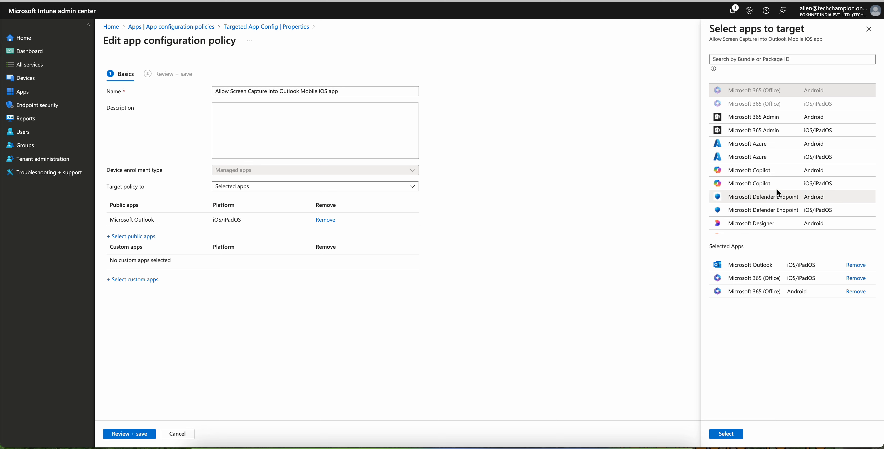
Step: Add Microsoft Copilot and Microsoft Edge for iOS/iPadOS to the selected apps
left_click(771, 184)
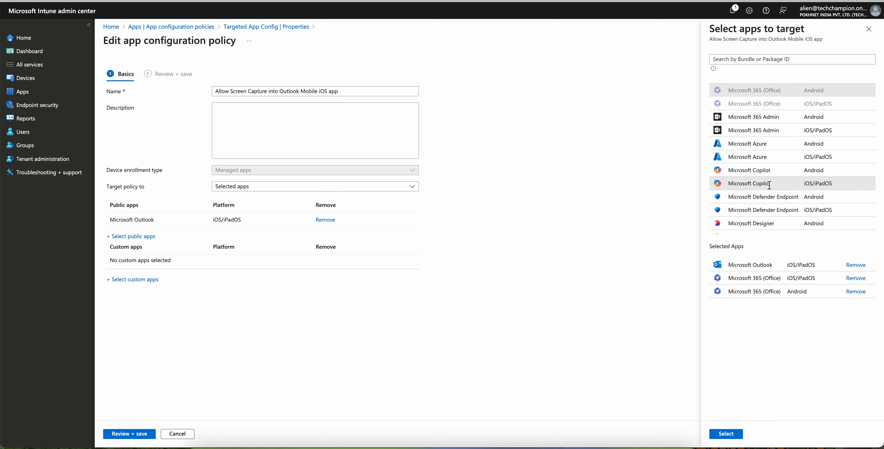
scroll(770, 187, "down", 3)
scroll(769, 184, "down", 2)
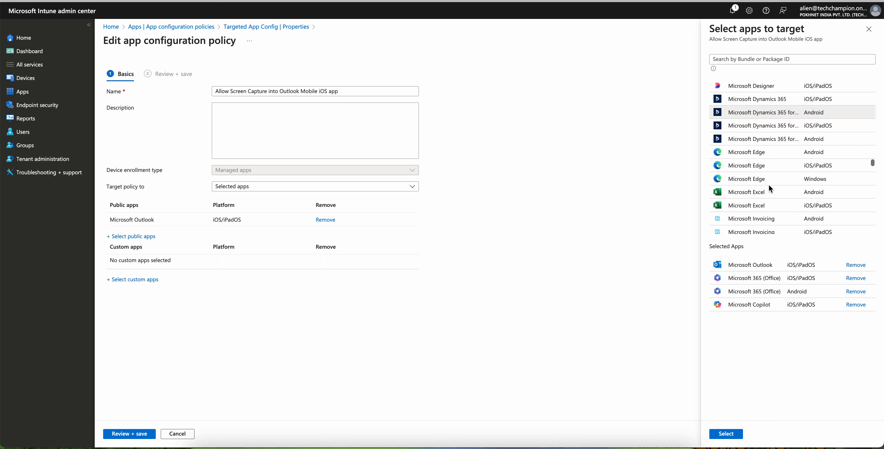
left_click(782, 166)
Step: Add OneDrive for iOS/iPadOS and Android, Outlook for Android and OneNote for iOS/iPadOS, and confirm the public app selection
scroll(782, 166, "down", 3)
scroll(781, 166, "down", 5)
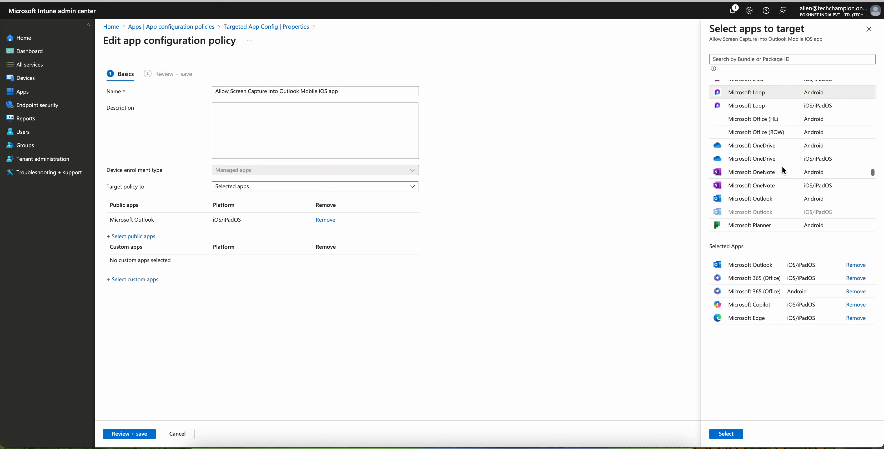
left_click(786, 158)
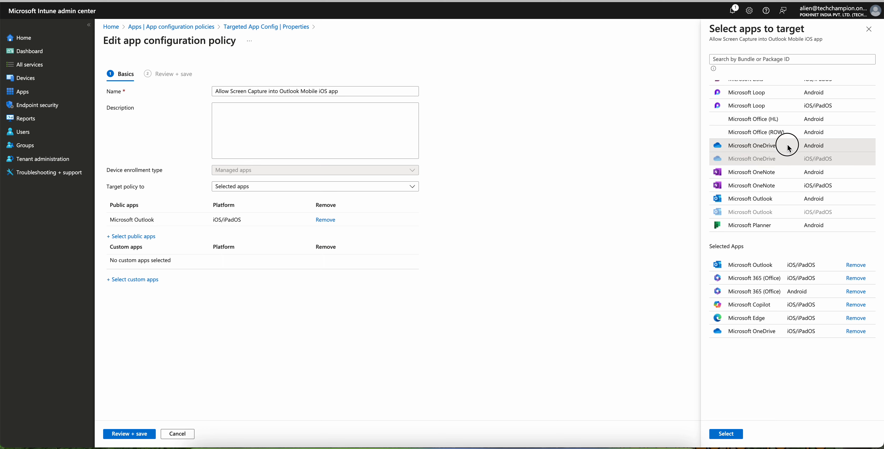
left_click(784, 144)
left_click(784, 201)
scroll(783, 196, "down", 1)
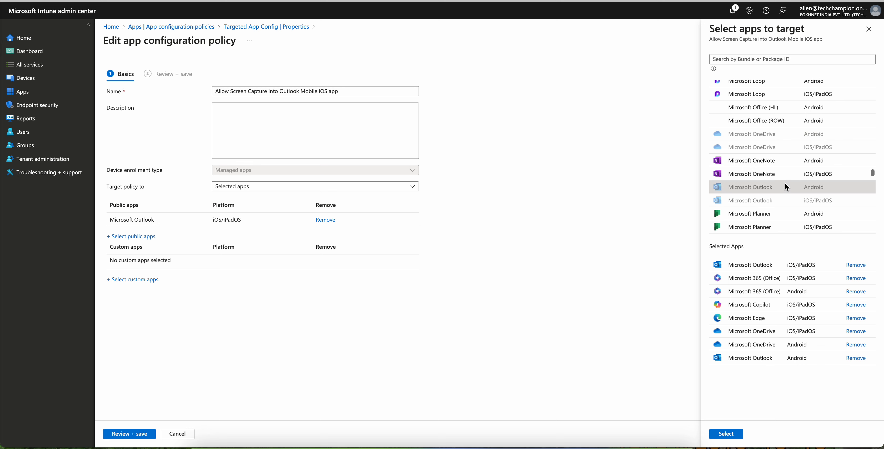
left_click(785, 173)
left_click(733, 434)
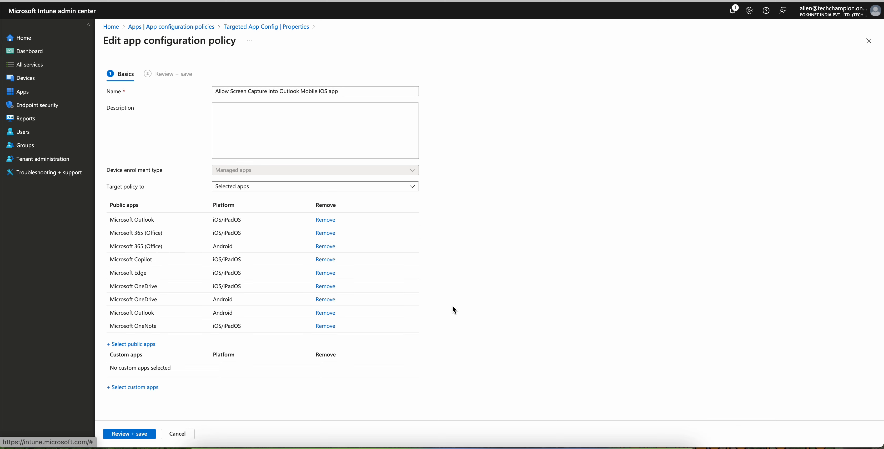
Step: Look over the public app picker and the custom app form, including its bundle ID field and iOS/iPadOS platform option
left_click(143, 346)
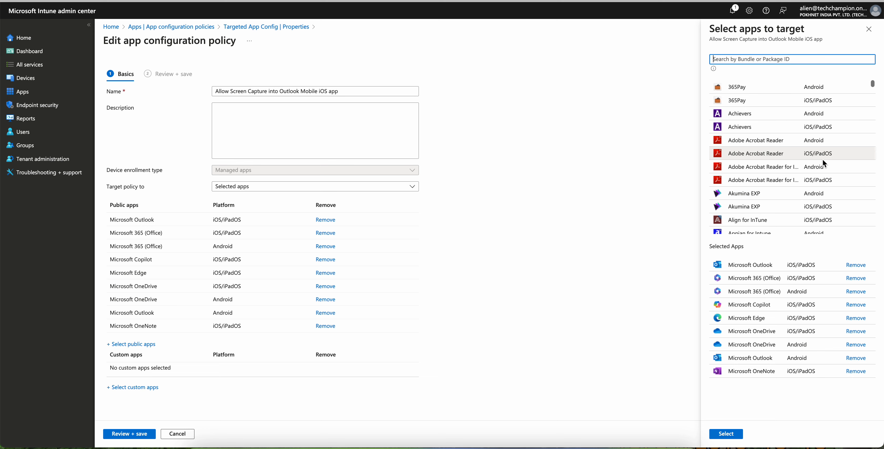
left_click(869, 29)
left_click(152, 388)
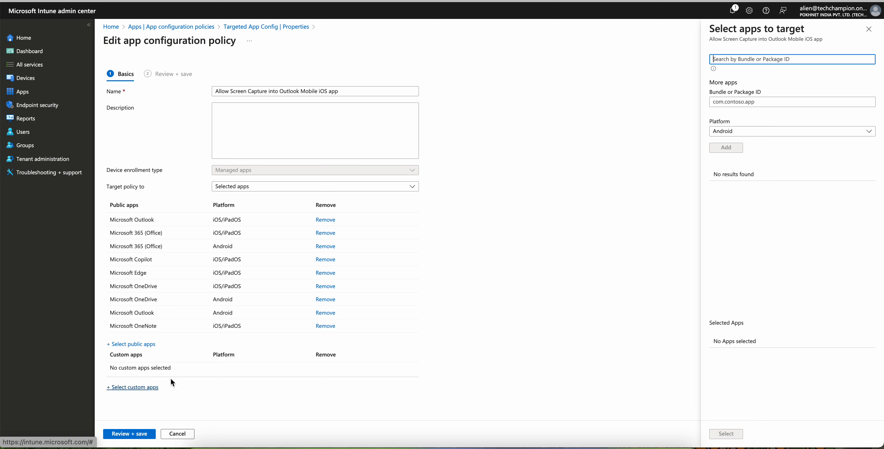
left_click(768, 104)
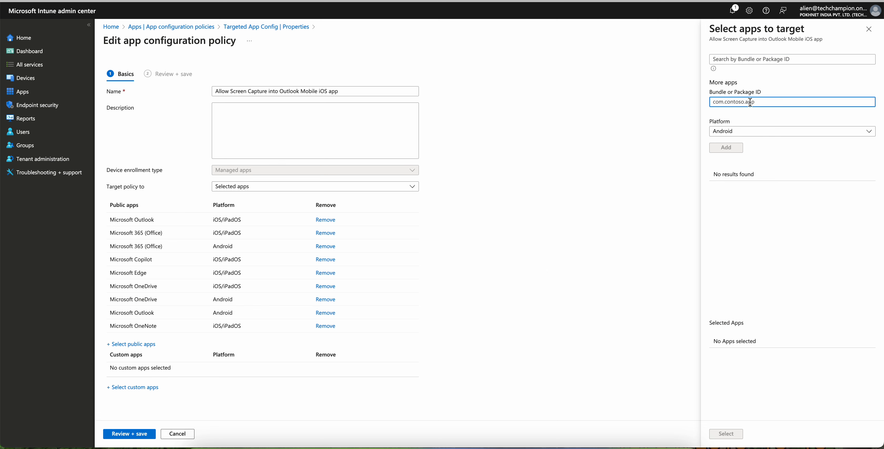
left_click(740, 136)
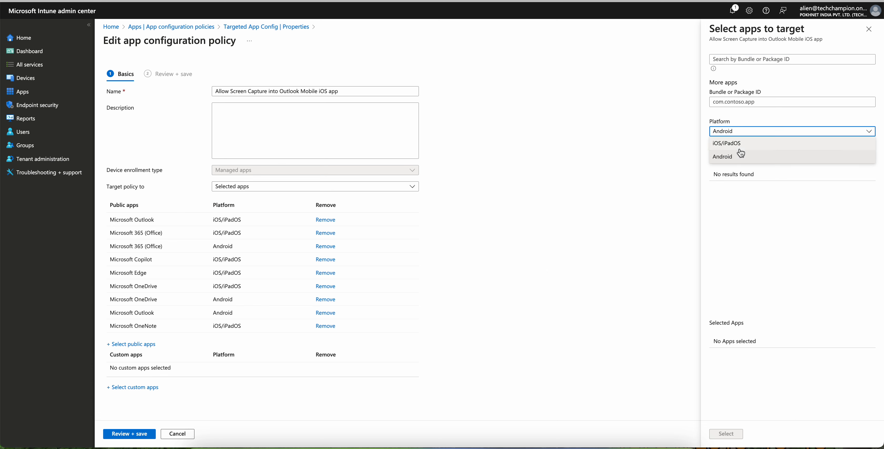
left_click(738, 141)
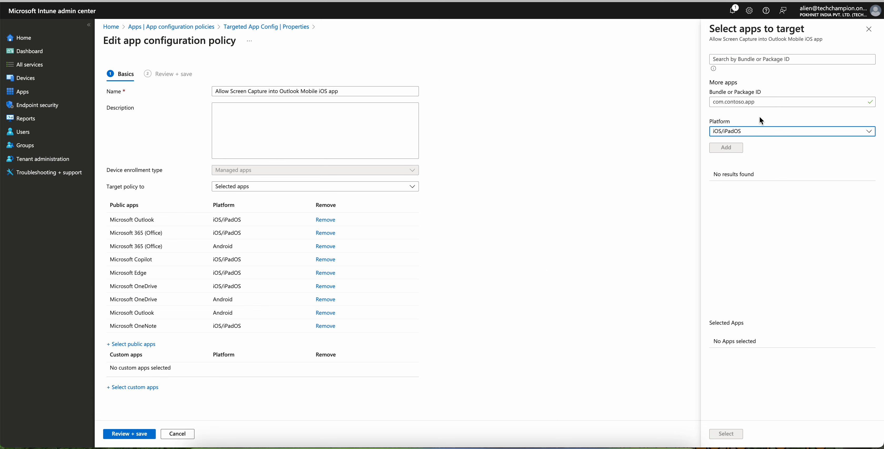
left_click(869, 29)
left_click(493, 42)
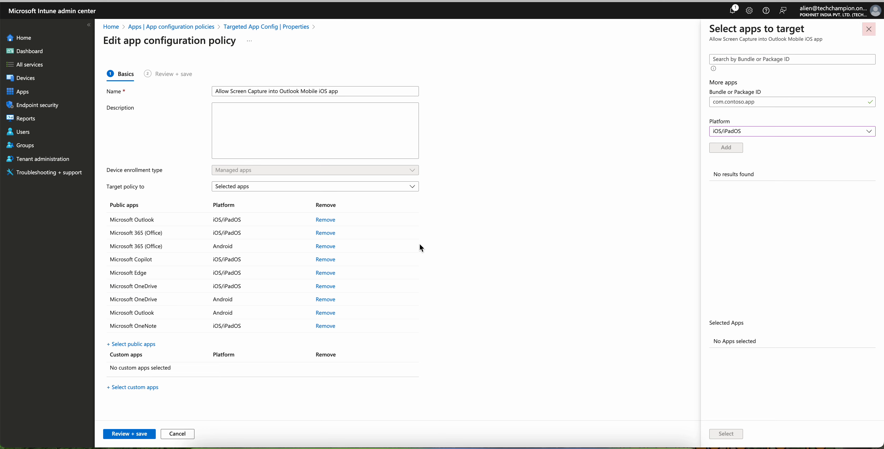
Step: Examine the Target policy to choices and the Outlook wording in the policy name
left_click(269, 188)
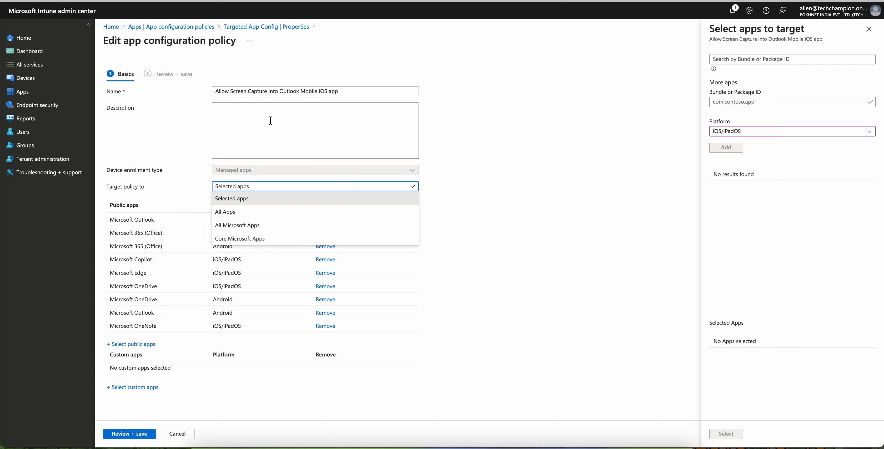
left_click(370, 101)
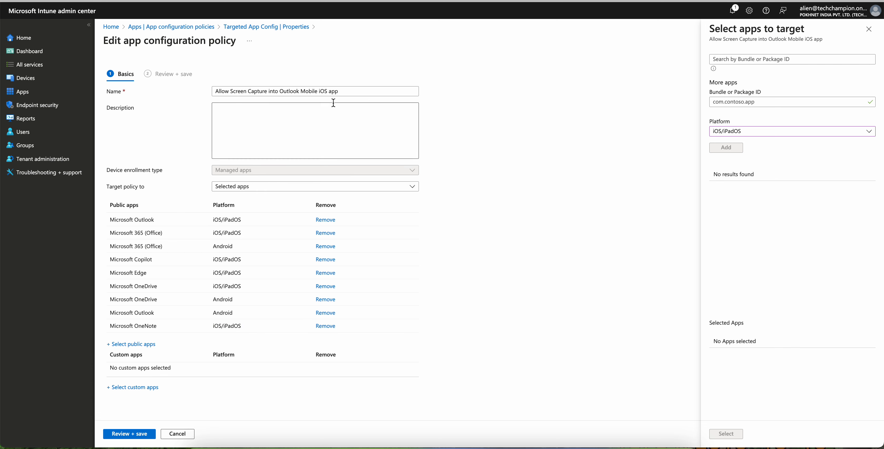
left_click_drag(283, 91, 339, 92)
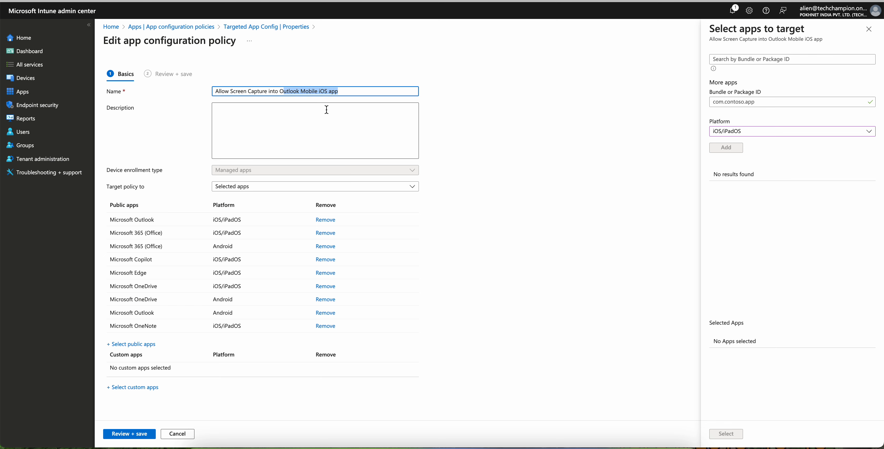
left_click(326, 109)
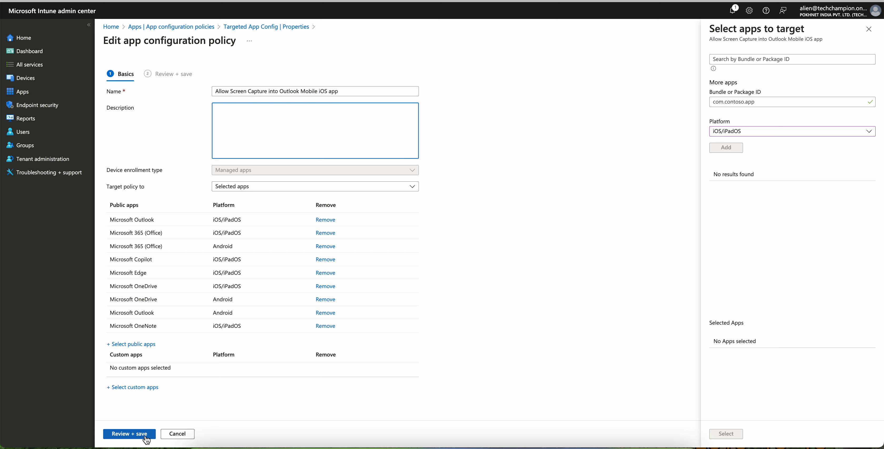
Step: Discard the unfinished custom app selection, review the edited app configuration policy and save it
left_click(868, 29)
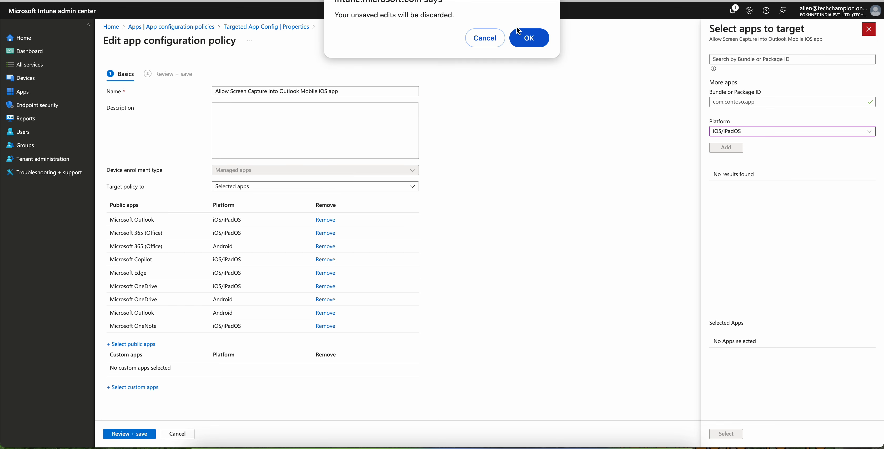
left_click(519, 34)
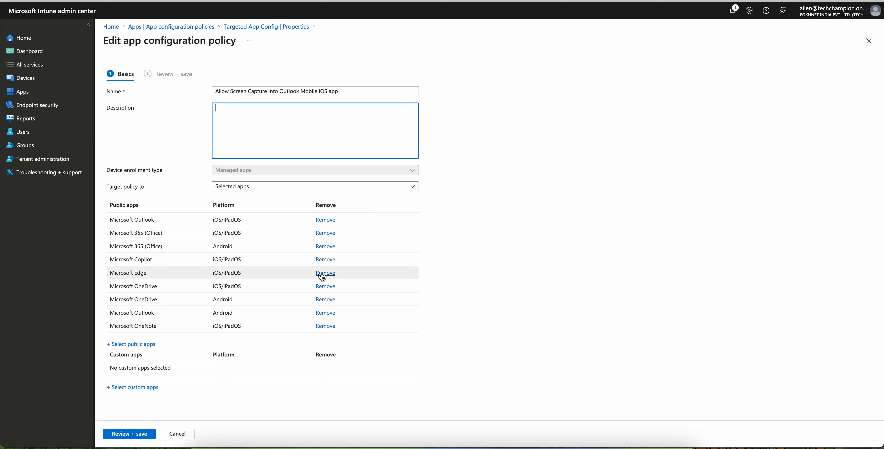
left_click(145, 434)
left_click(128, 433)
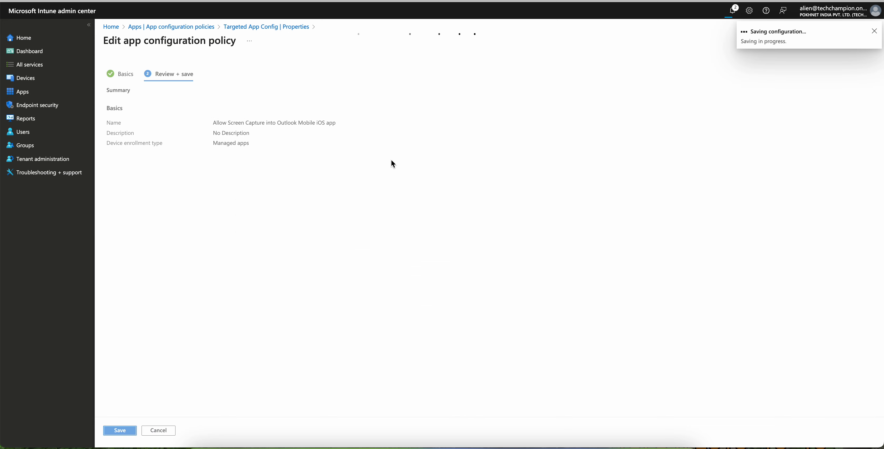
Step: Open the saved policy's Settings section for editing and expand General configuration settings
scroll(453, 251, "down", 2)
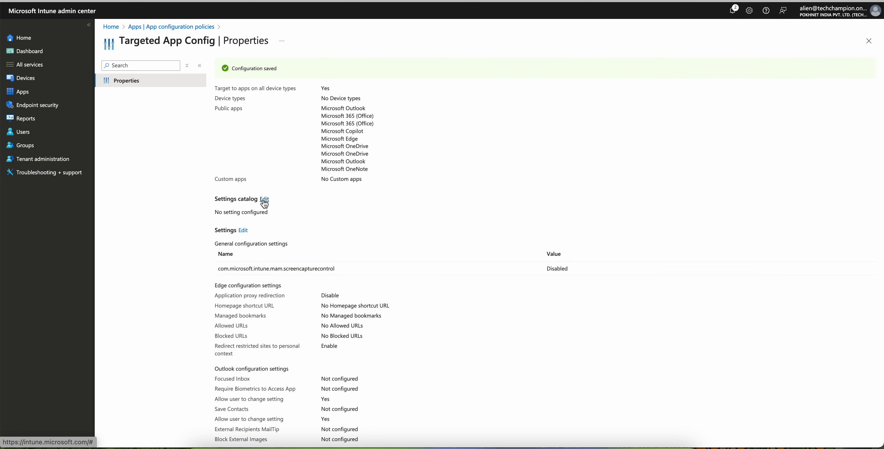
left_click(243, 230)
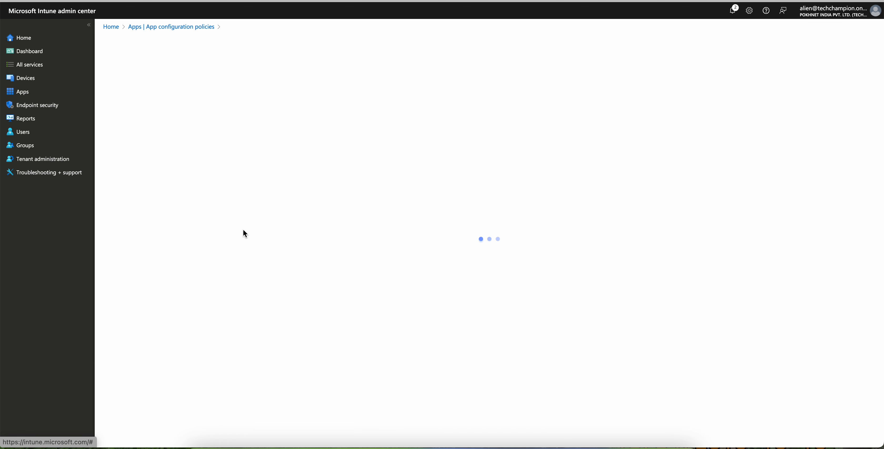
left_click(198, 94)
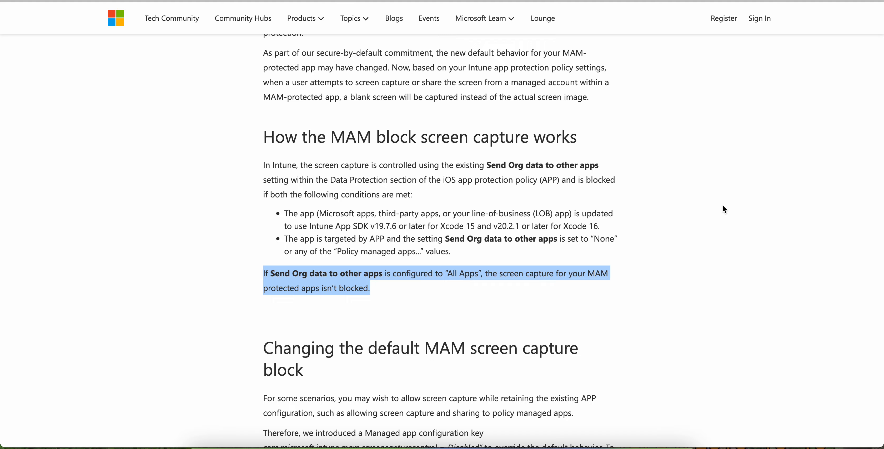
Step: Try to add a second general configuration row with the key com.microsoft.intune.mam.screencapturecontrol copied from the blog article
scroll(724, 207, "down", 6)
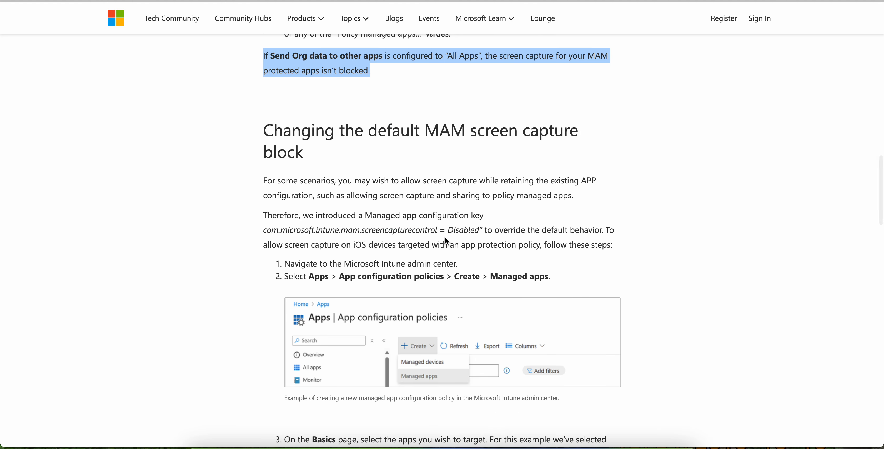
left_click_drag(439, 230, 263, 228)
key("ctrl+c")
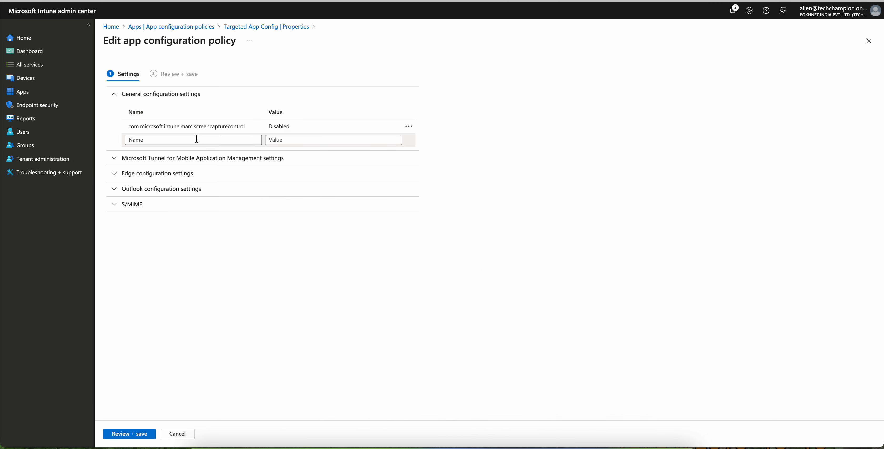
left_click(197, 139)
key("ctrl+v")
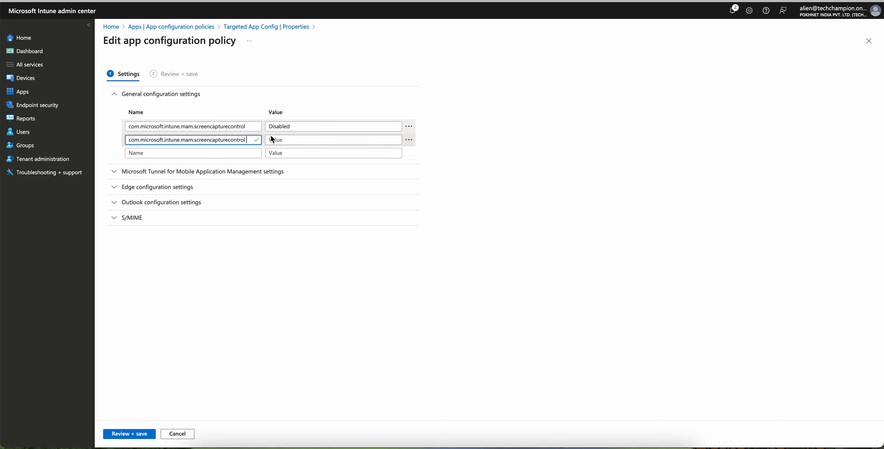
left_click_drag(249, 139, 159, 137)
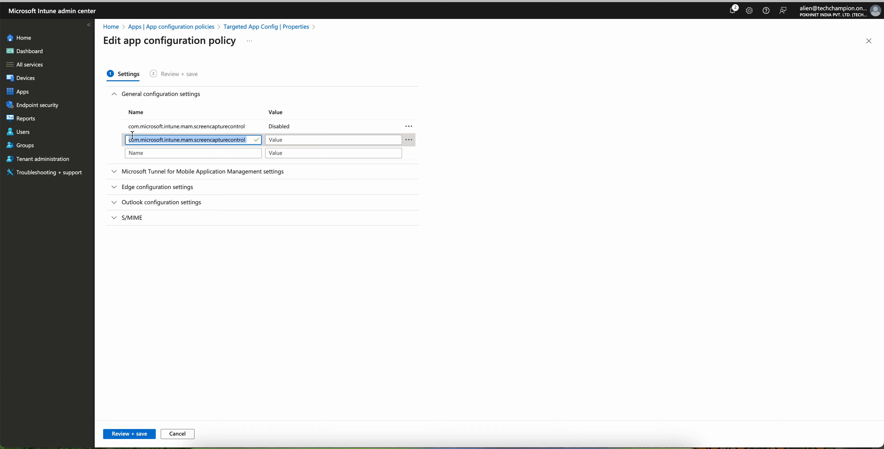
key("BackSpace")
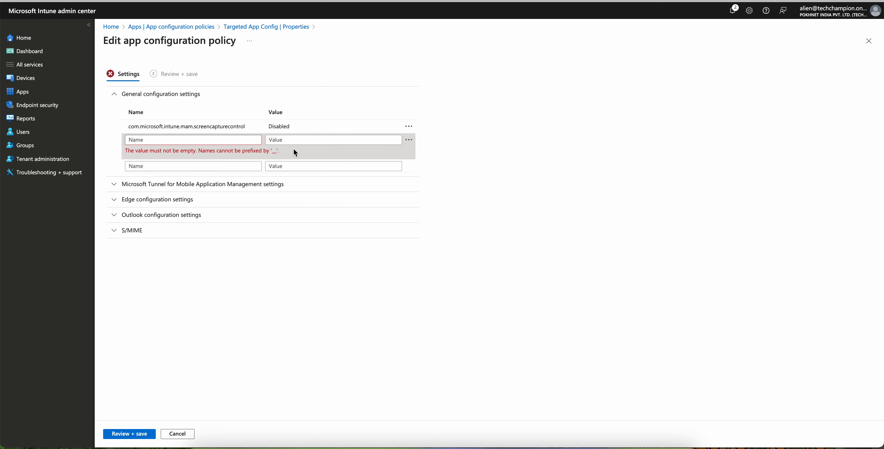
Step: Compare the policy's screen capture key and value with the blog article's section on changing the default MAM screen capture block
left_click(186, 126)
left_click_drag(249, 126, 96, 123)
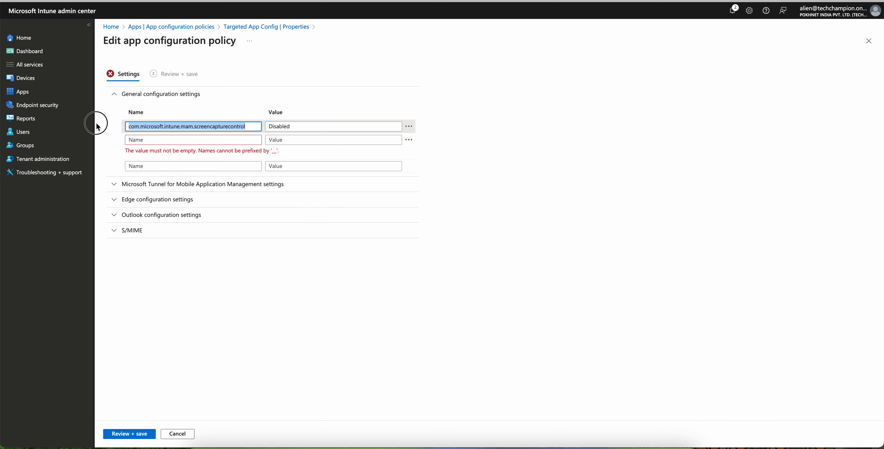
left_click(325, 127)
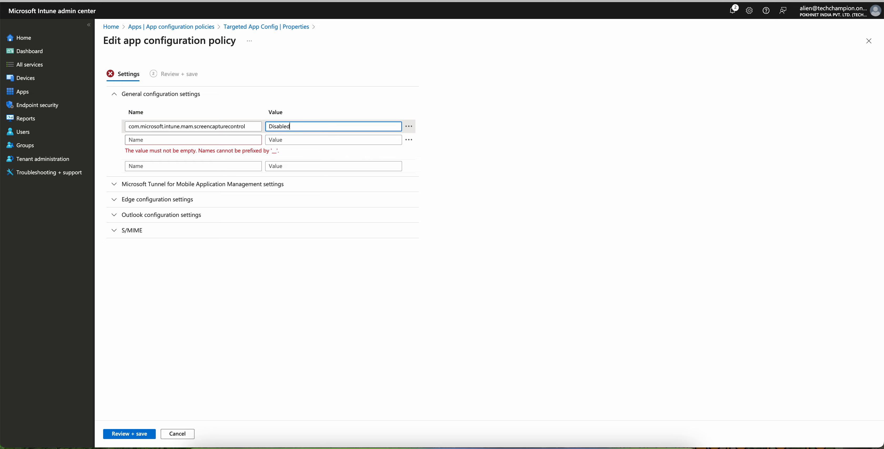
key("ctrl+Tab")
left_click(385, 202)
scroll(407, 182, "down", 1)
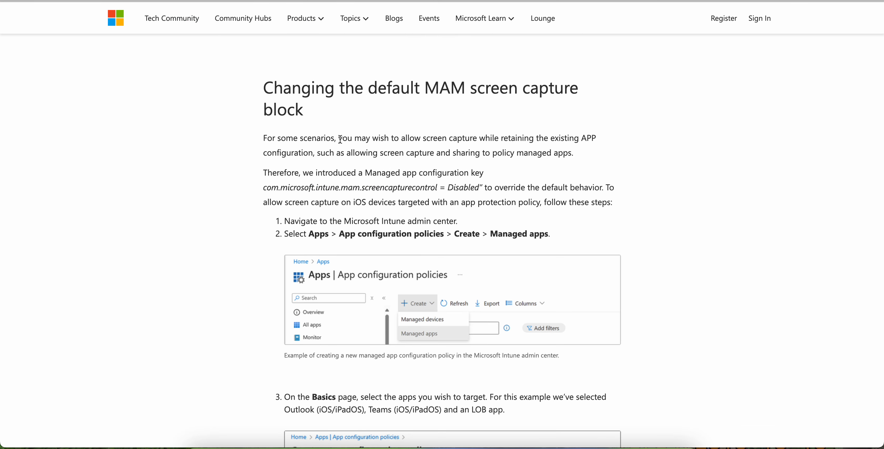
left_click_drag(339, 139, 453, 139)
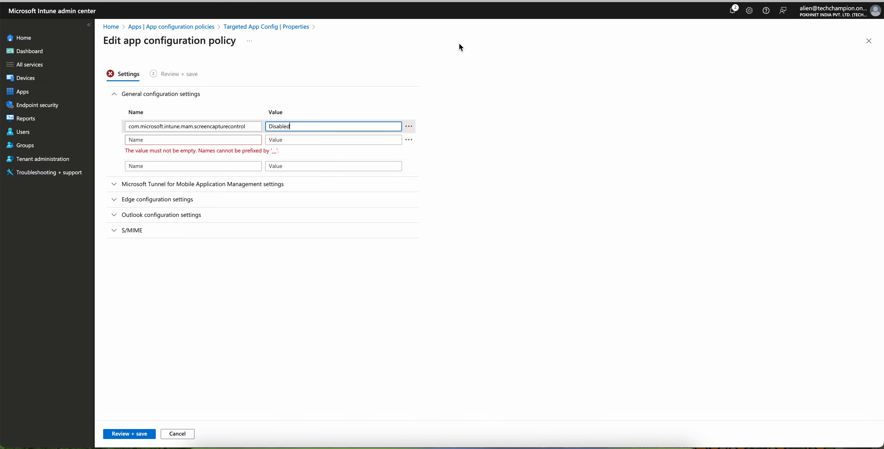
Step: Discard the unsaved settings edits and examine the policy's public apps and its general configuration key
left_click(185, 436)
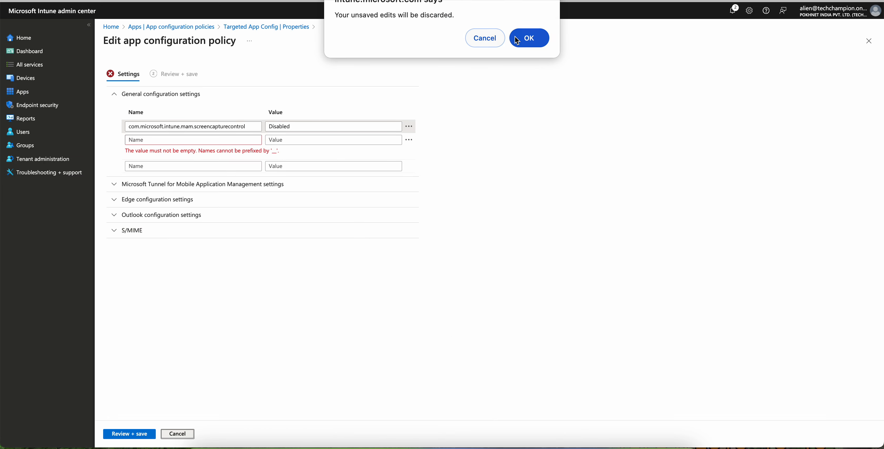
left_click(516, 40)
left_click_drag(325, 109, 370, 166)
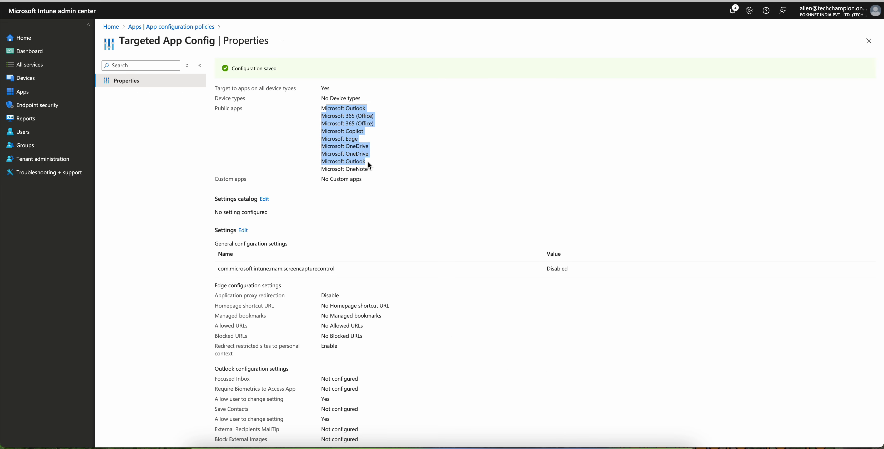
left_click_drag(345, 269, 205, 267)
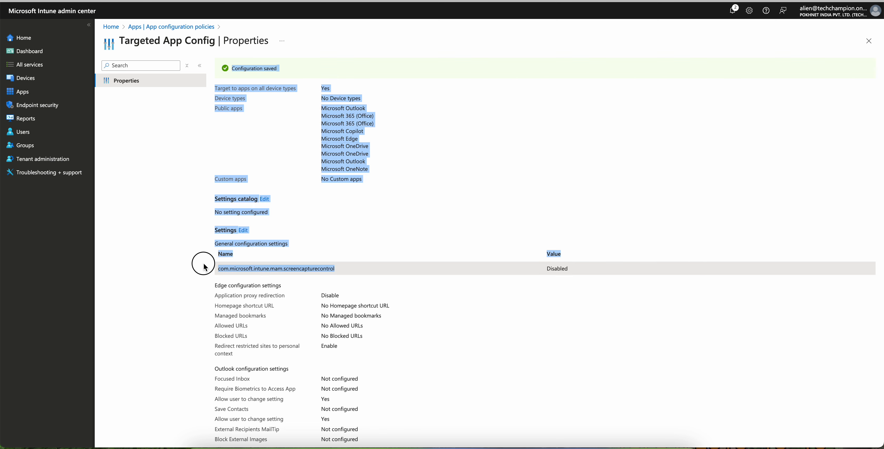
left_click(312, 268)
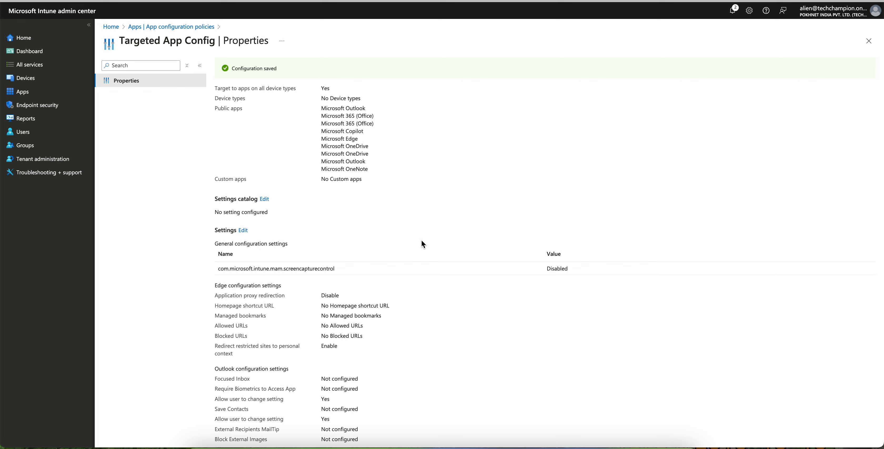
left_click_drag(343, 269, 217, 271)
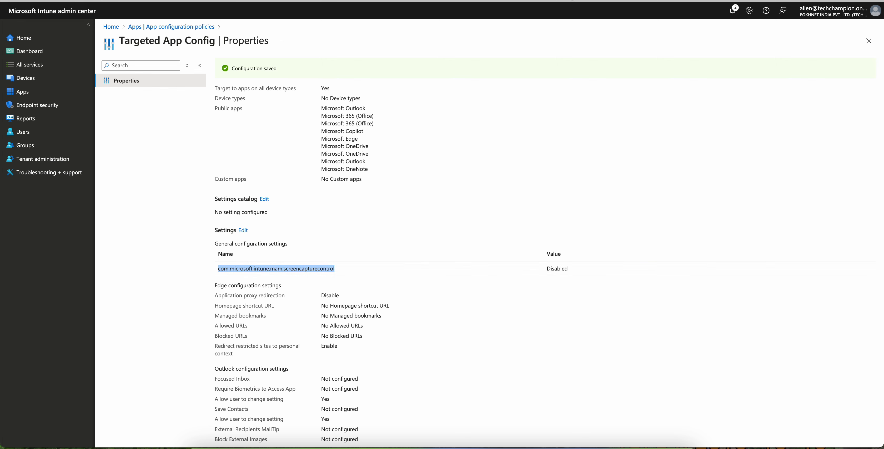
Step: Switch to the blog article and read how the managed app configuration key overrides the default behavior on targeted iOS devices
key("ctrl+Tab")
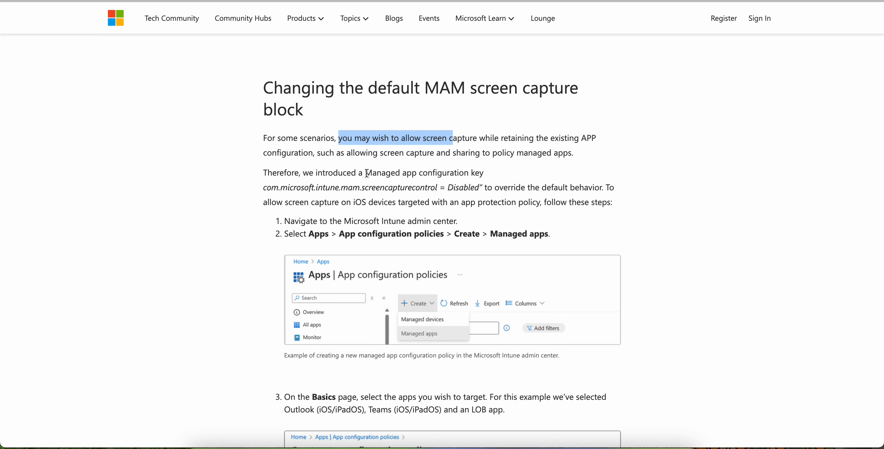
left_click_drag(365, 173, 490, 177)
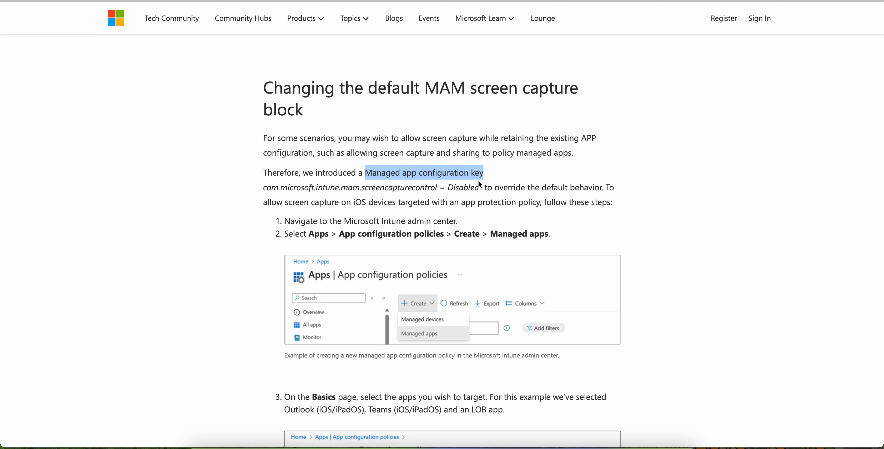
left_click_drag(495, 188, 577, 187)
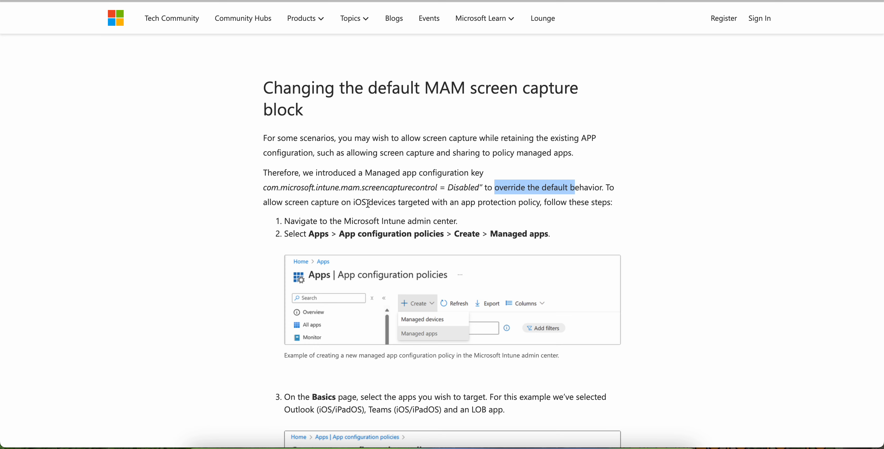
left_click_drag(346, 203, 437, 205)
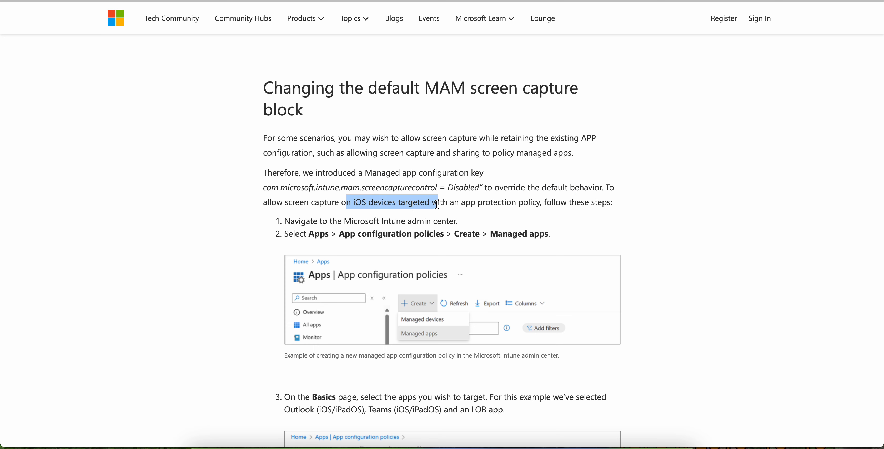
left_click_drag(613, 203, 524, 204)
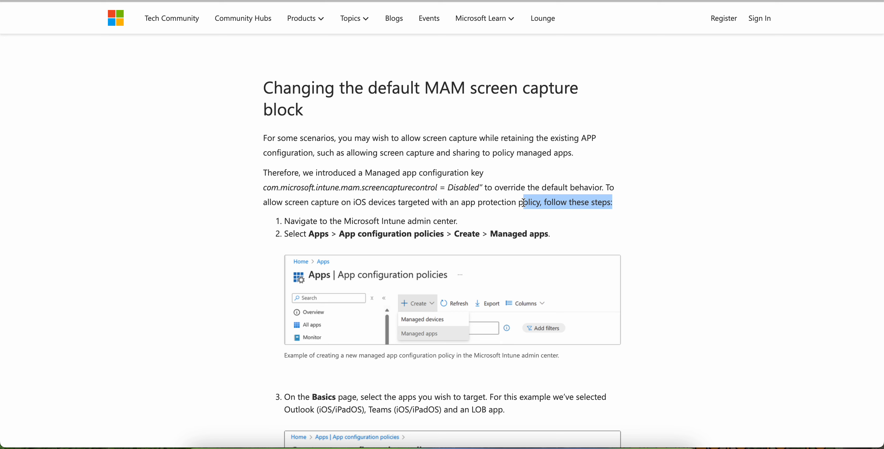
Step: Read through the article's numbered steps for creating the override policy, including Basics, Settings and assignment, up to the Conclusion
scroll(711, 225, "down", 1)
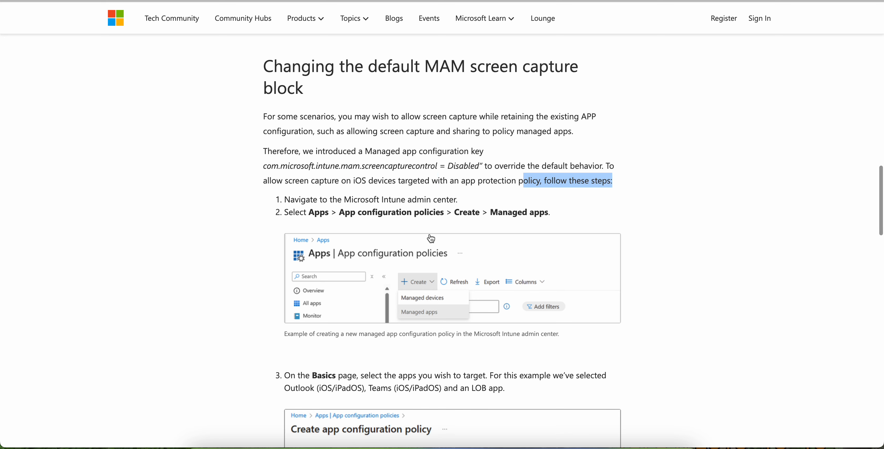
scroll(717, 228, "down", 9)
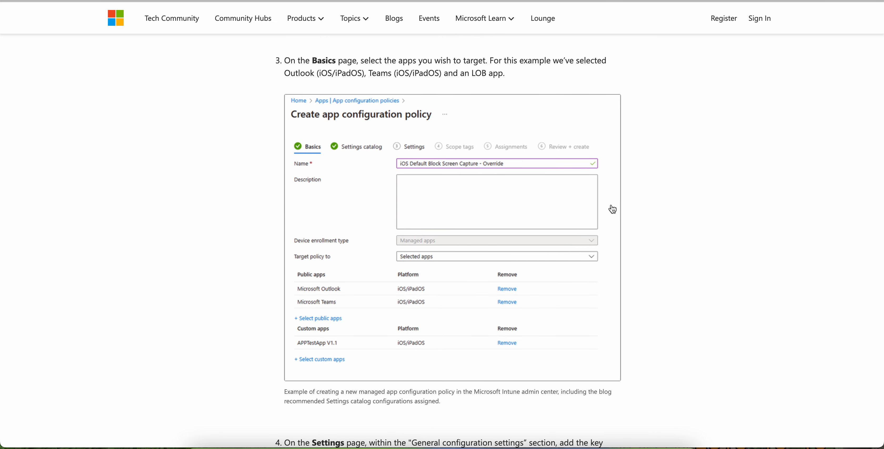
scroll(696, 223, "down", 3)
scroll(694, 223, "down", 4)
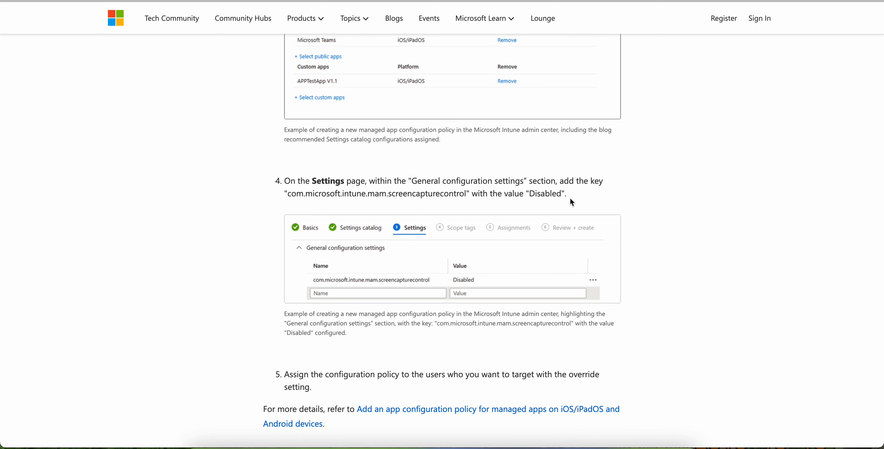
scroll(693, 206, "down", 9)
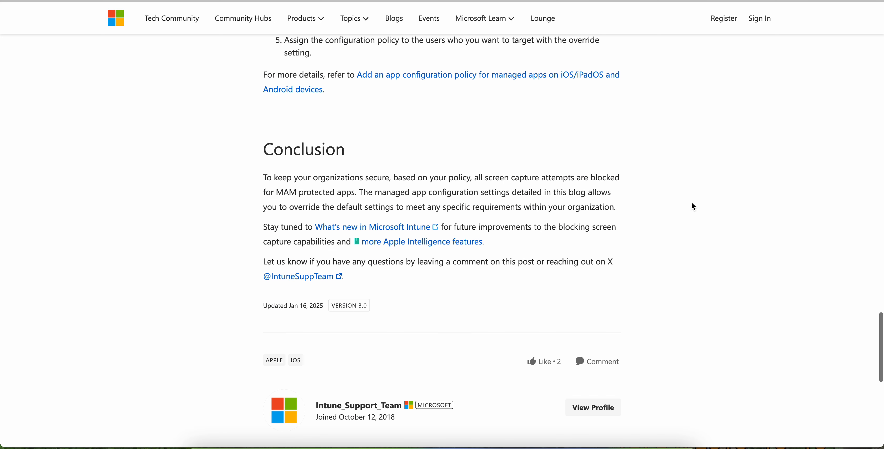
scroll(692, 205, "up", 2)
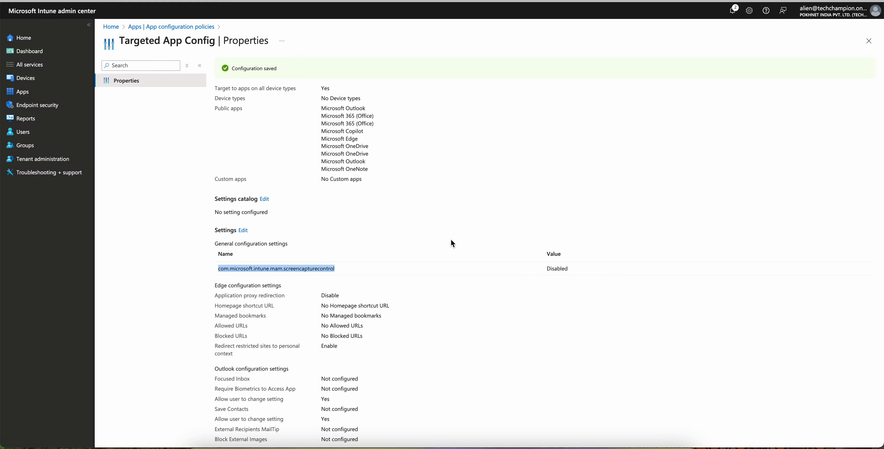
Step: Include the Intune_Autopilot Devices group in the Targeted App Config policy's assignments, save, and check the screen capture key in its properties
scroll(452, 244, "down", 2)
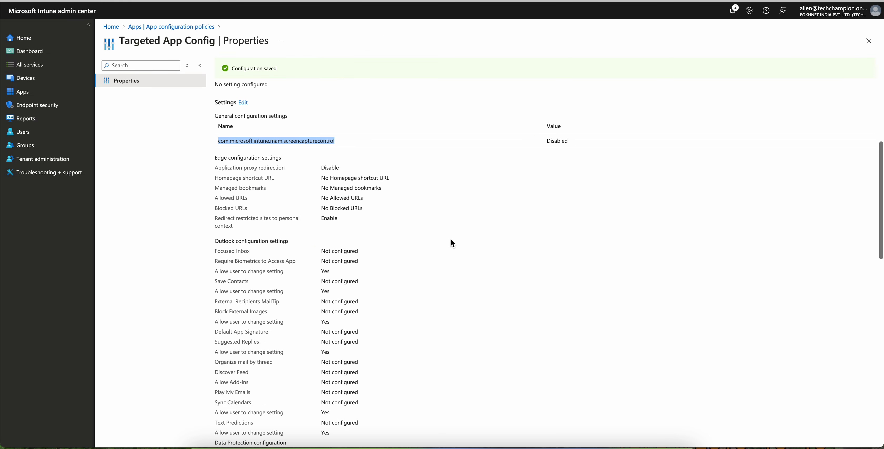
scroll(451, 241, "down", 15)
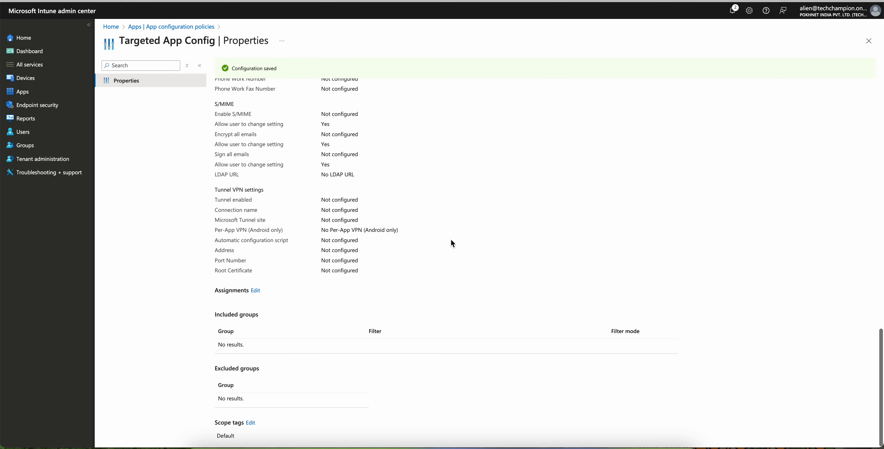
left_click(256, 291)
left_click(134, 139)
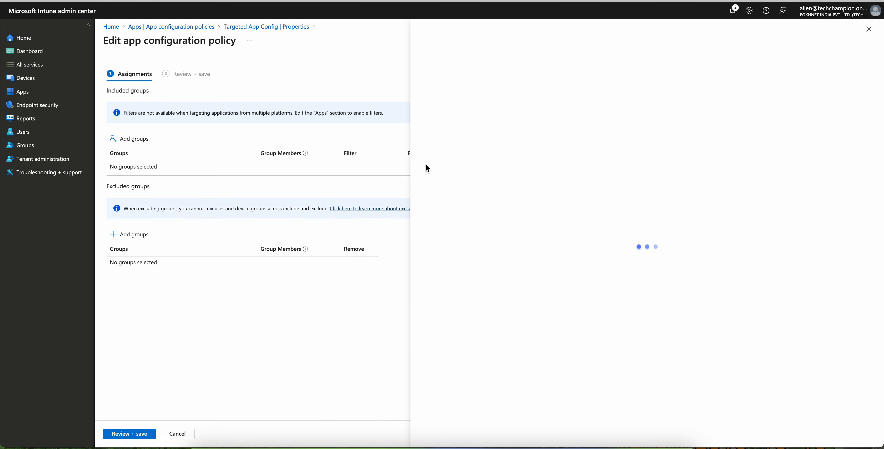
left_click(428, 153)
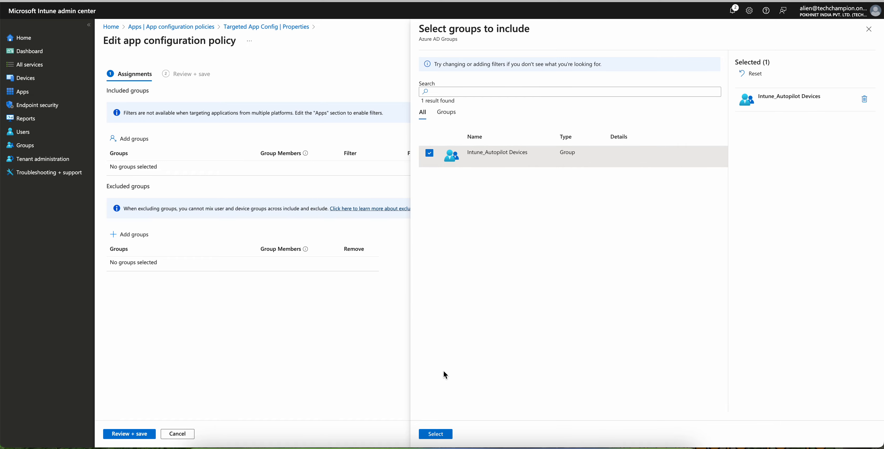
left_click(436, 434)
left_click(129, 434)
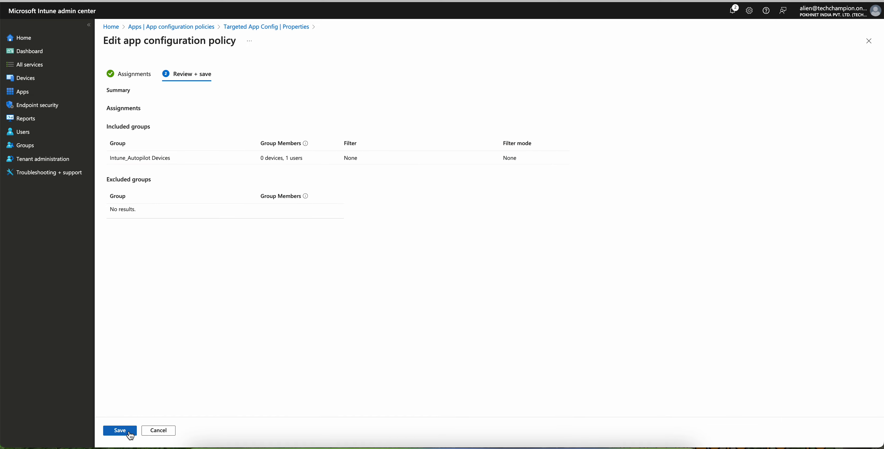
left_click(130, 433)
scroll(501, 277, "up", 15)
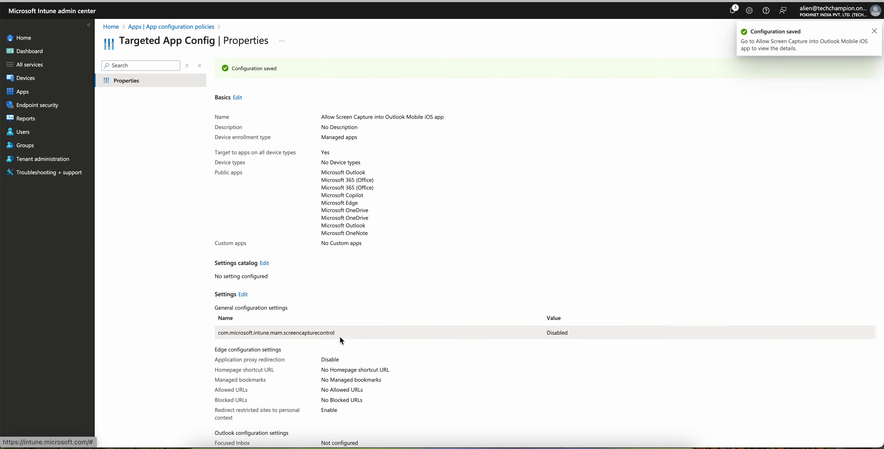
left_click_drag(336, 333, 218, 332)
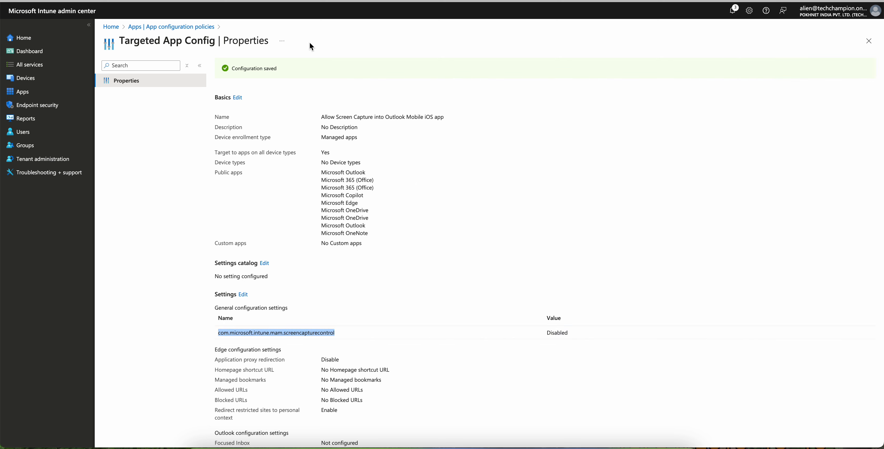
Step: Check Send org data to other apps in the Block Screen Capture on BYOD iOS MAM Devices protection policy and return to app configuration policies
left_click(192, 28)
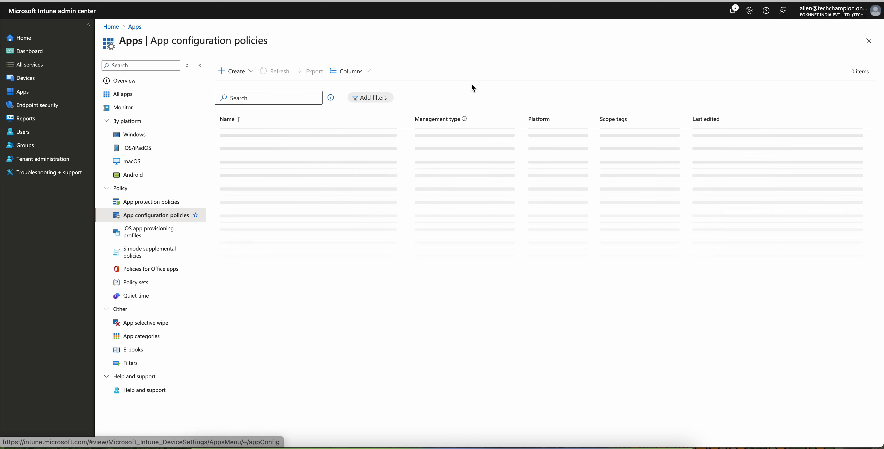
left_click(173, 202)
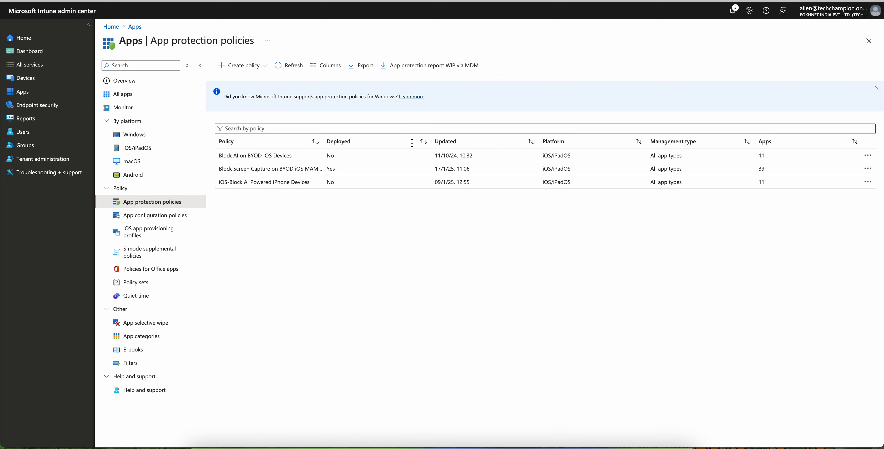
left_click(283, 170)
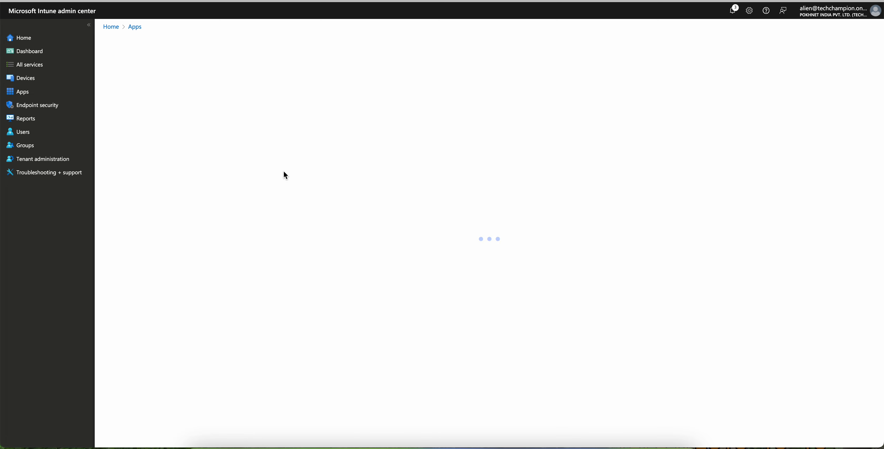
left_click(168, 108)
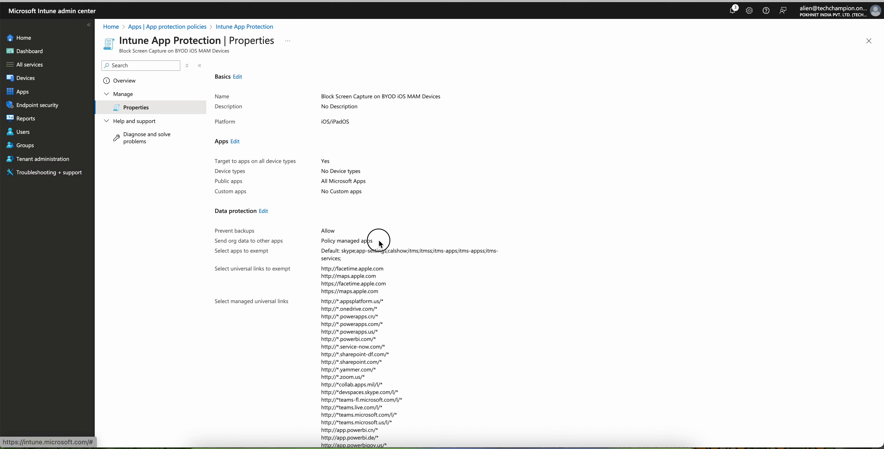
triple_click(380, 244)
left_click(192, 31)
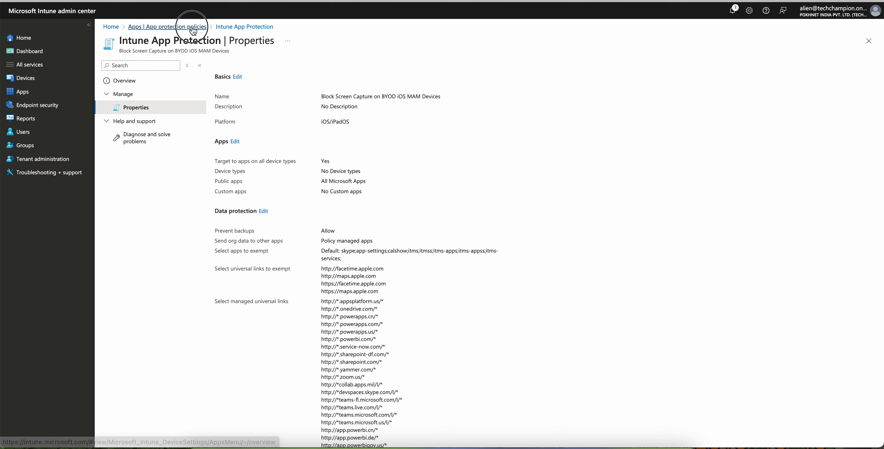
left_click(156, 216)
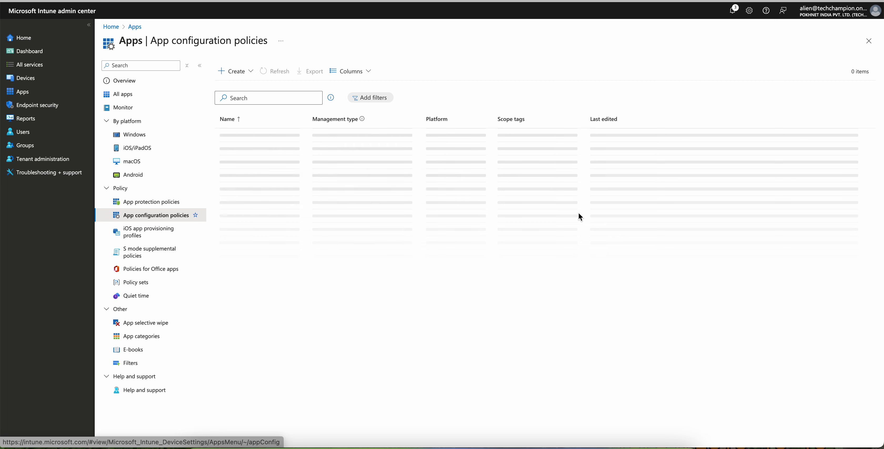